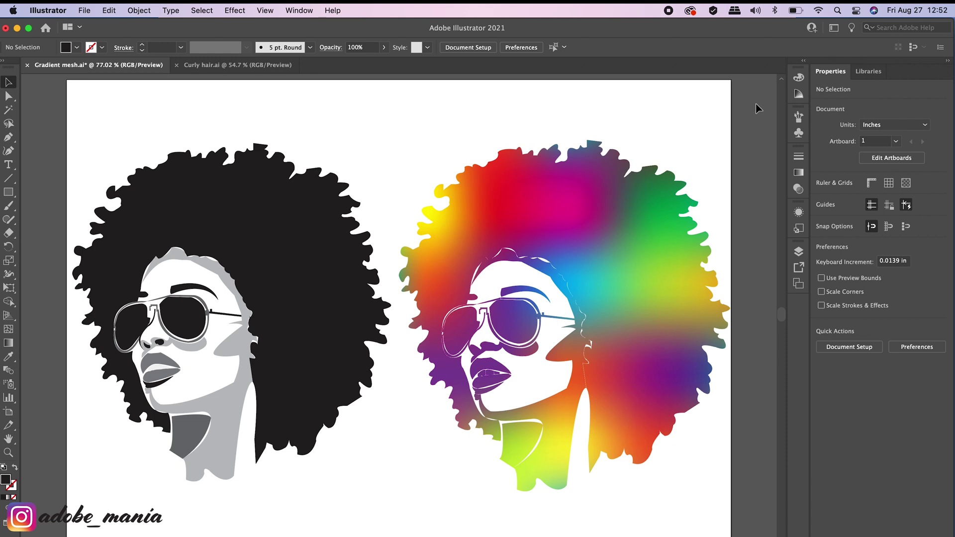
# - Nudge the rainbow-haired portrait group up slightly beside the black-haired version
pyautogui.click(633, 182)
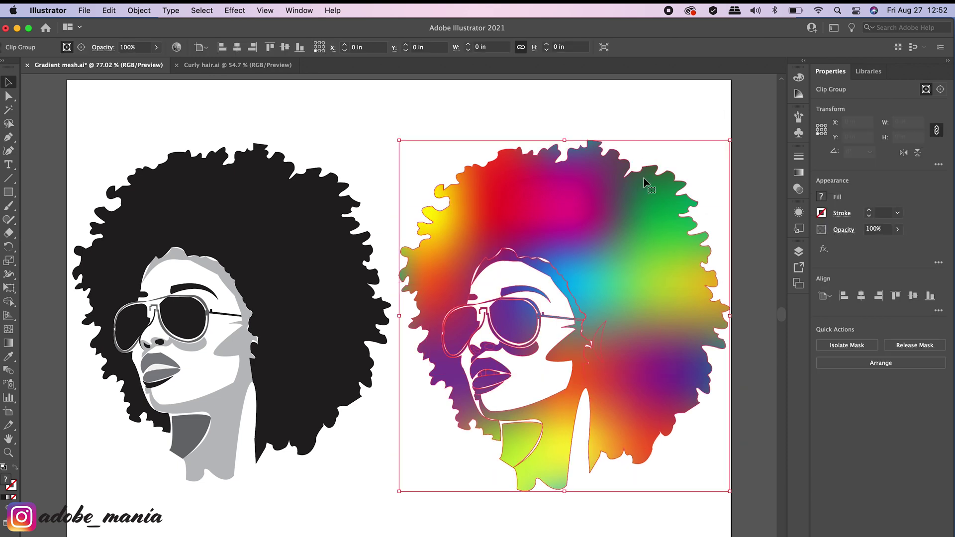
pyautogui.press('Up')
pyautogui.press('Up')
pyautogui.press('Up')
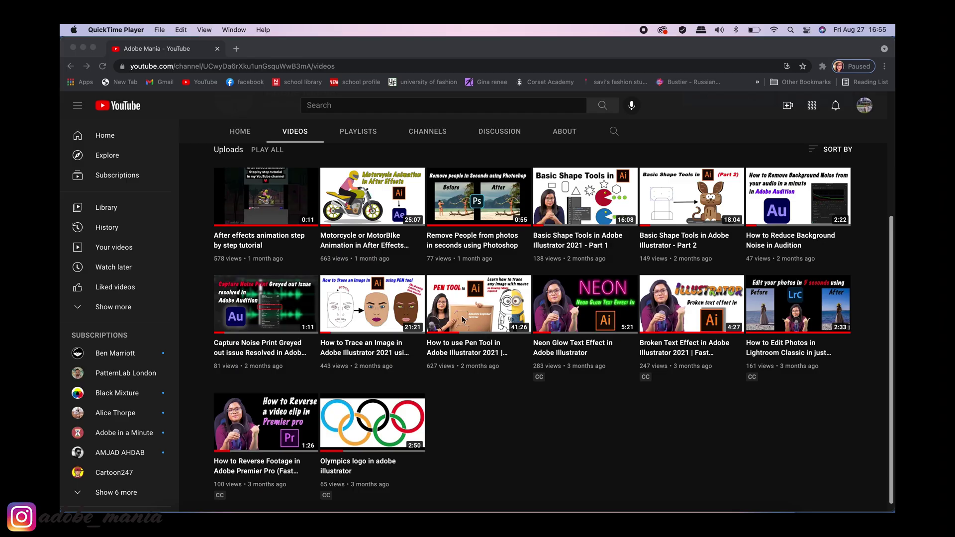
# - Preview the 'How to use Pen Tool' tutorial from the channel's Videos tab
pyautogui.moveTo(462, 321)
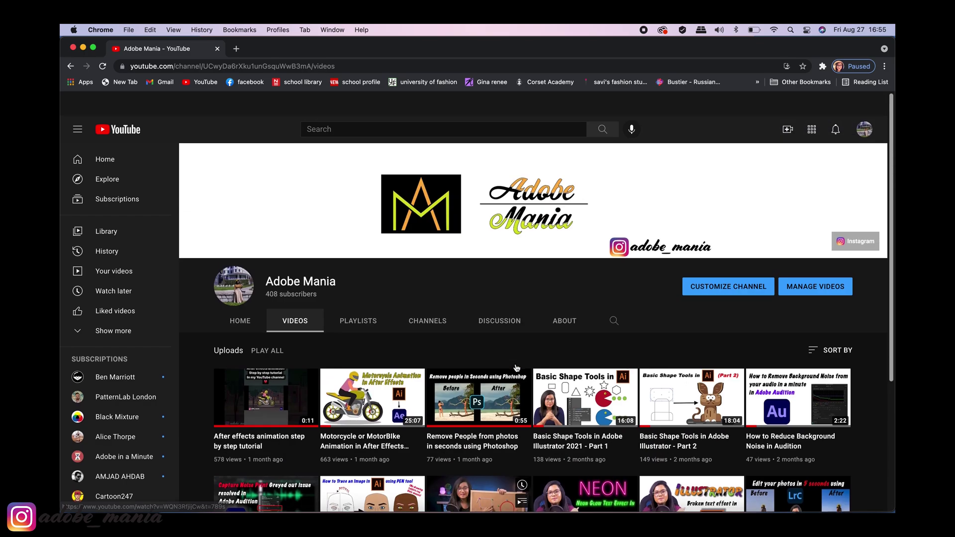
pyautogui.scroll(-1, 474, 307)
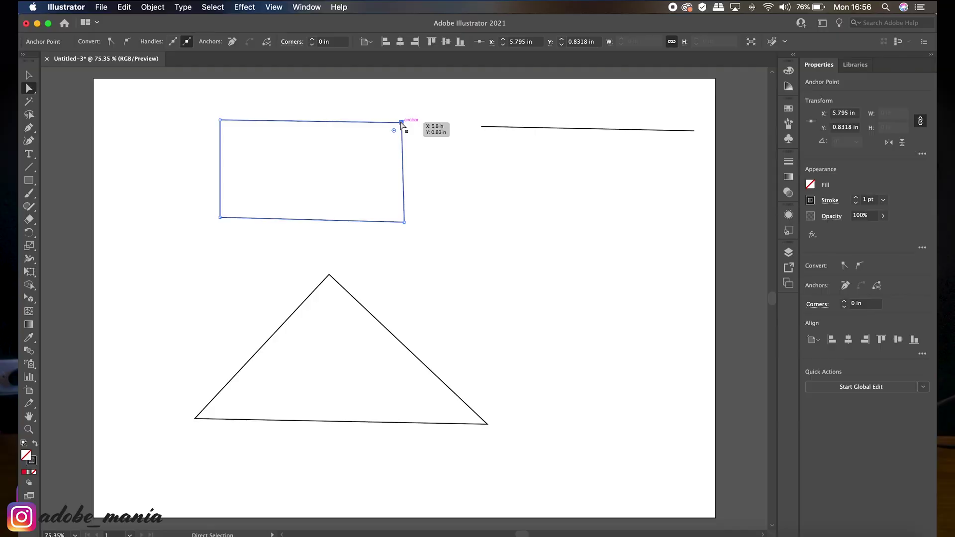
pyautogui.moveTo(403, 120); pyautogui.dragTo(249, 247)
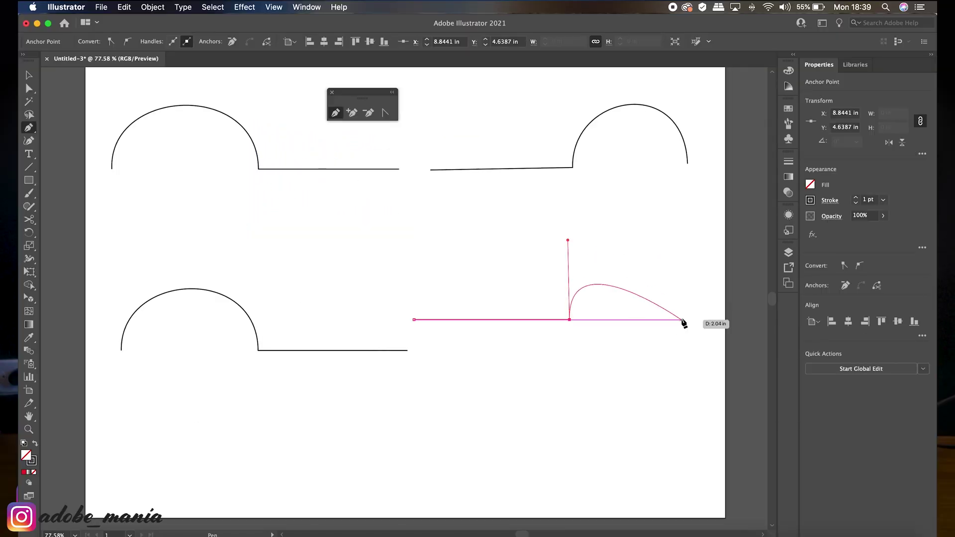
pyautogui.moveTo(682, 322); pyautogui.dragTo(681, 319)
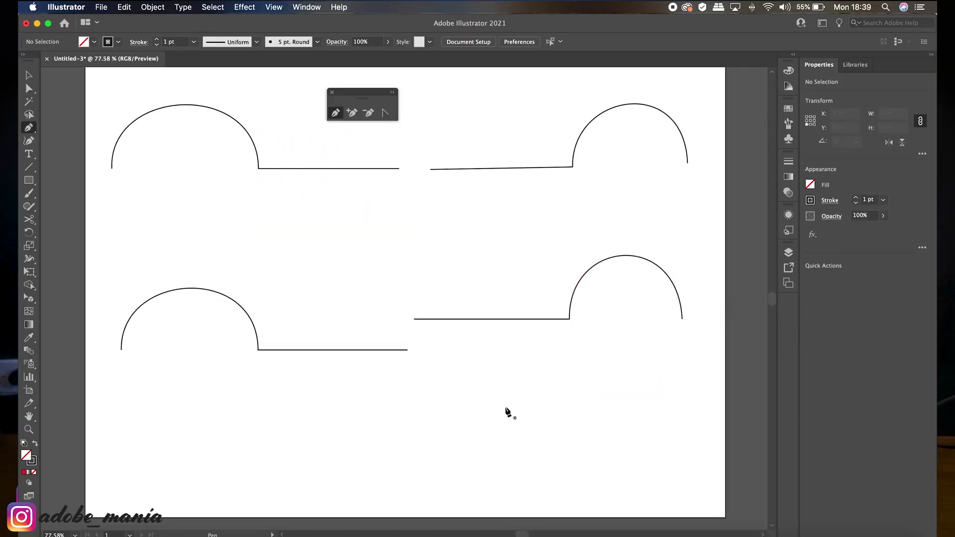
# - Draw a heart with the Pen tool, closing the path at its starting point
pyautogui.moveTo(438, 245); pyautogui.dragTo(441, 323)
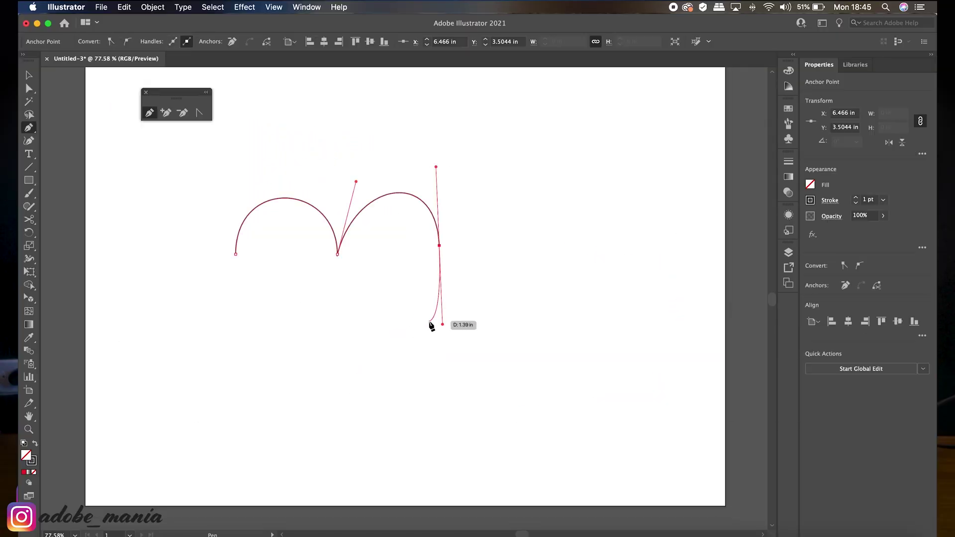
pyautogui.click(337, 376)
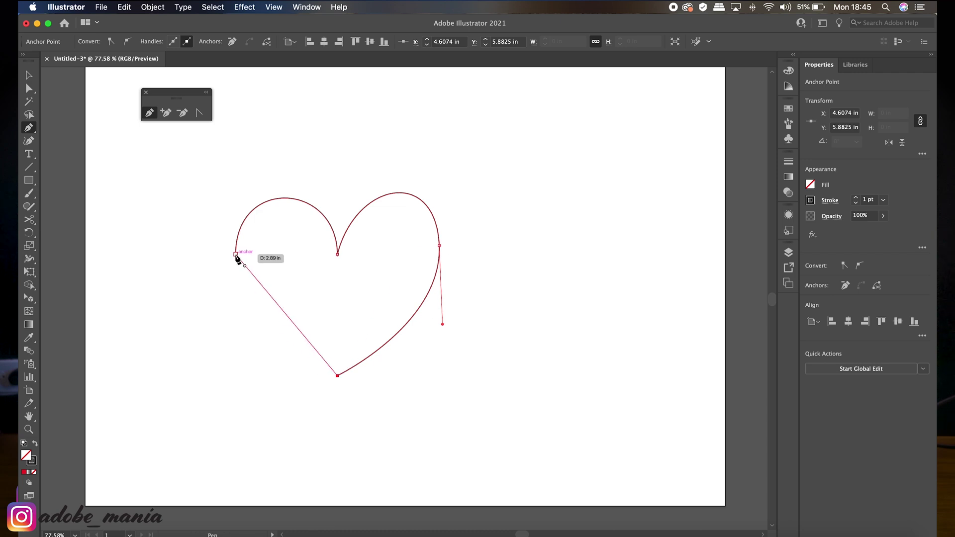
pyautogui.moveTo(236, 254); pyautogui.dragTo(245, 352)
pyautogui.keyDown('super'); pyautogui.click(537, 260); pyautogui.keyUp('super')
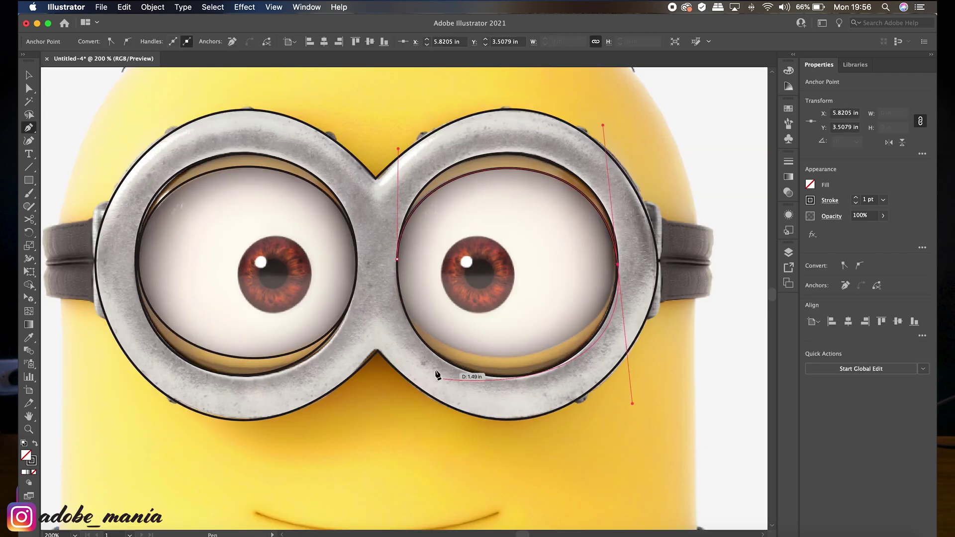
# - Bend the Minion outline and add curved points along the eyebrow
pyautogui.moveTo(638, 401); pyautogui.dragTo(618, 386)
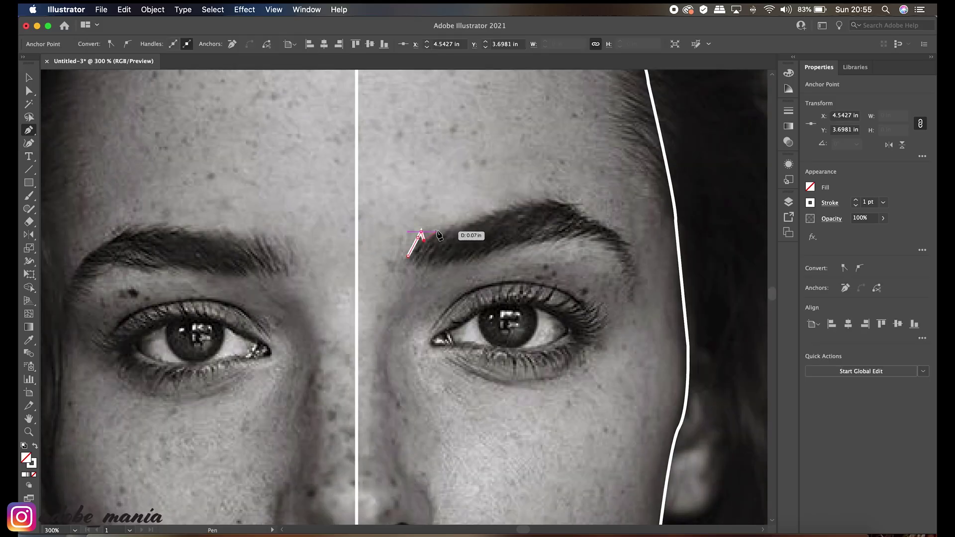
pyautogui.click(437, 231)
pyautogui.click(547, 202)
pyautogui.moveTo(629, 244); pyautogui.dragTo(656, 275)
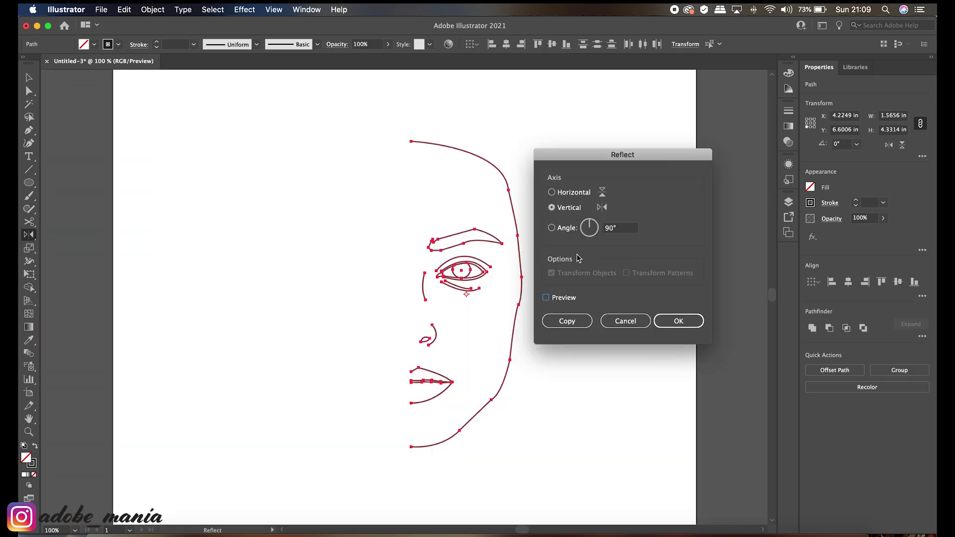
# - Mirror a copy of the face half and slide it beside the original
pyautogui.click(561, 317)
pyautogui.press('Left')
pyautogui.press('Left')
pyautogui.press('Left')
pyautogui.press('Left')
pyautogui.press('Left')
pyautogui.press('Left')
pyautogui.press('Left')
pyautogui.press('Left')
pyautogui.press('Left')
pyautogui.press('Left')
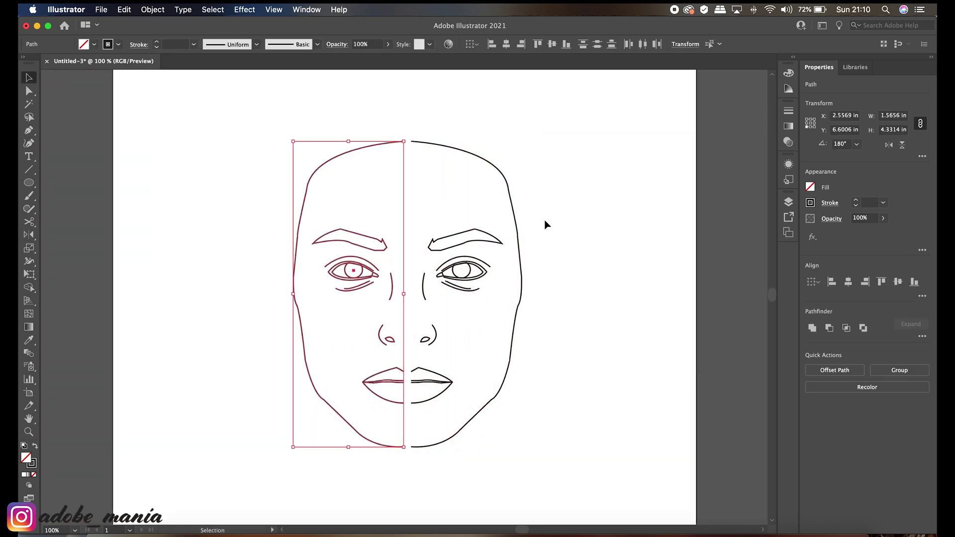
pyautogui.click(564, 181)
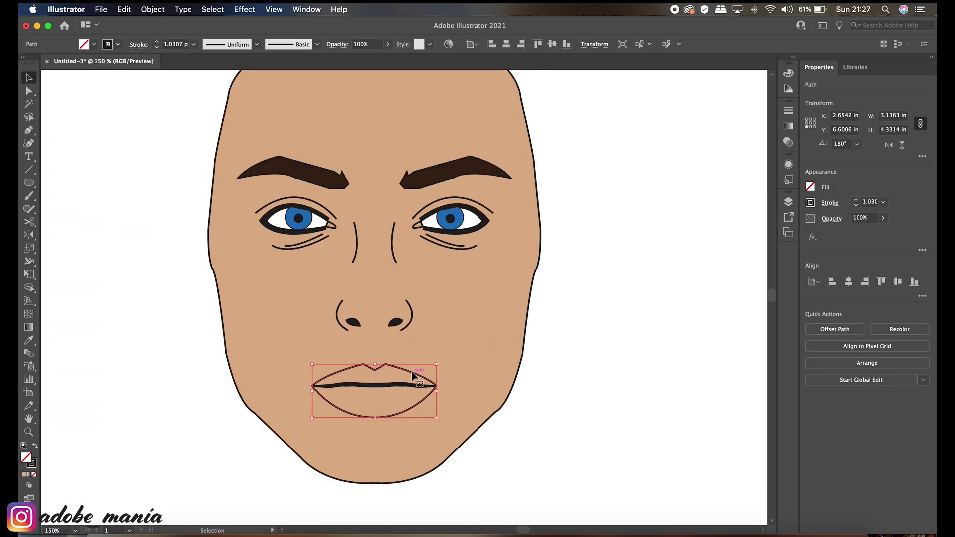
# - Colour the lips magenta and reshape a rectangle by moving its corner
pyautogui.click(94, 45)
pyautogui.click(60, 79)
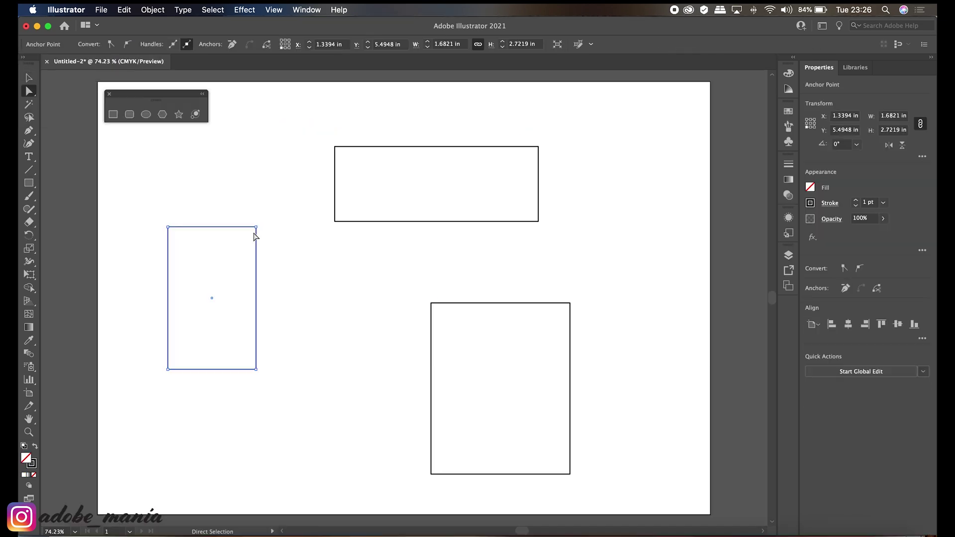
pyautogui.moveTo(256, 234); pyautogui.dragTo(195, 409)
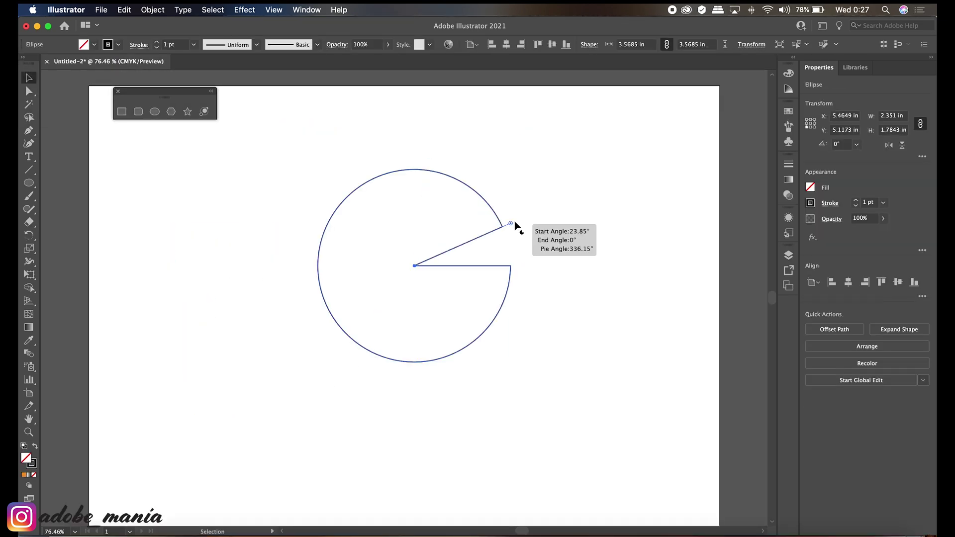
pyautogui.click(403, 184)
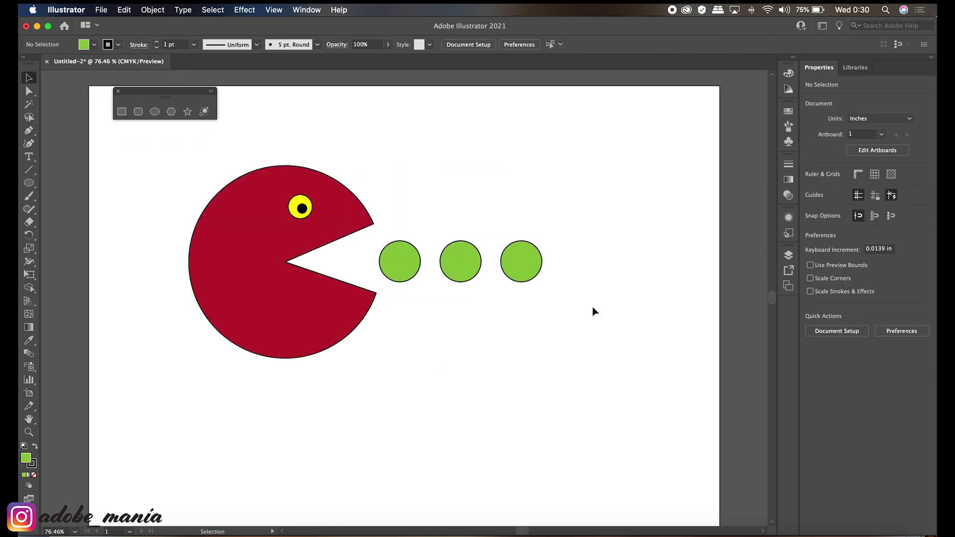
# - Copy the Pac-Man group below the original, then make a triangle and a star
pyautogui.moveTo(231, 311); pyautogui.dragTo(373, 443)
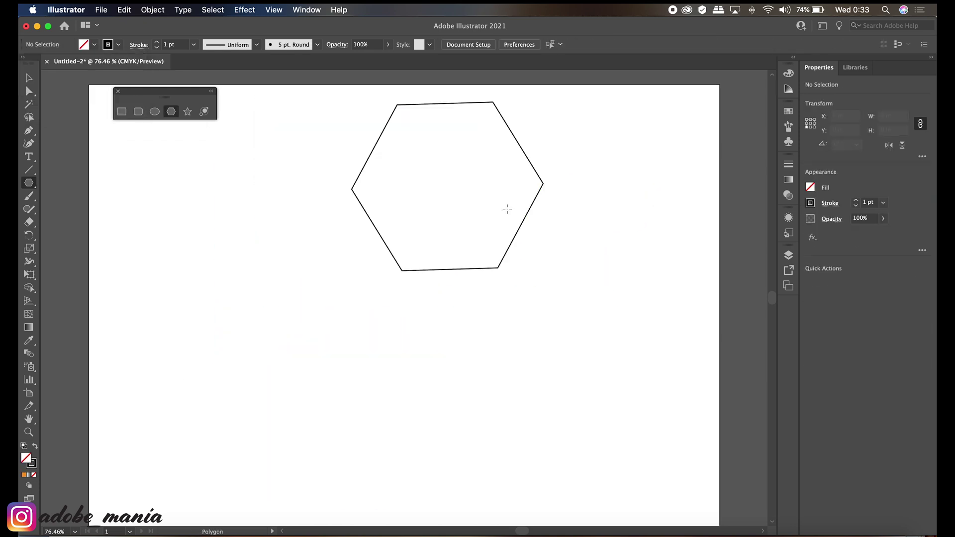
pyautogui.moveTo(226, 298); pyautogui.dragTo(273, 384)
pyautogui.press('Down')
pyautogui.press('Down')
pyautogui.press('Down')
pyautogui.press('Down')
pyautogui.press('Down')
pyautogui.press('Down')
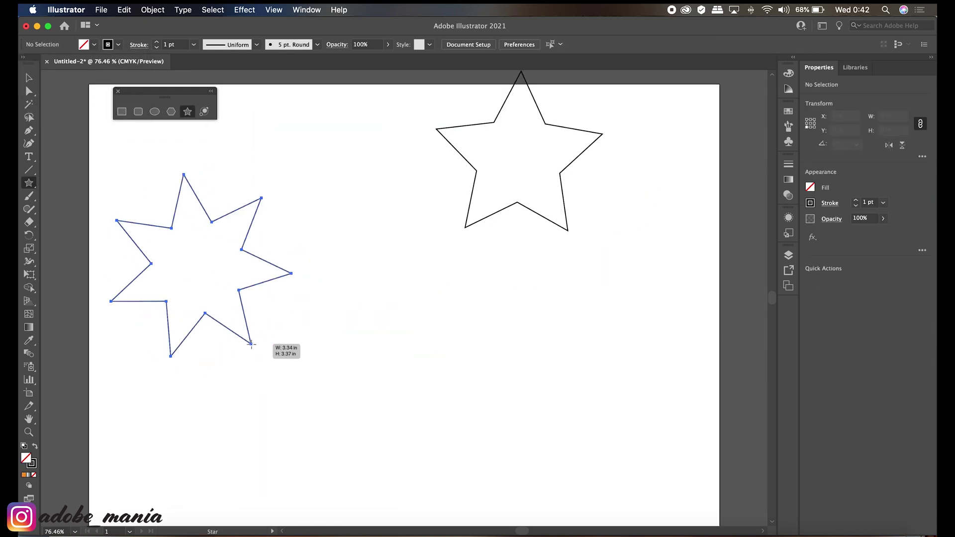
pyautogui.moveTo(273, 345); pyautogui.dragTo(277, 345)
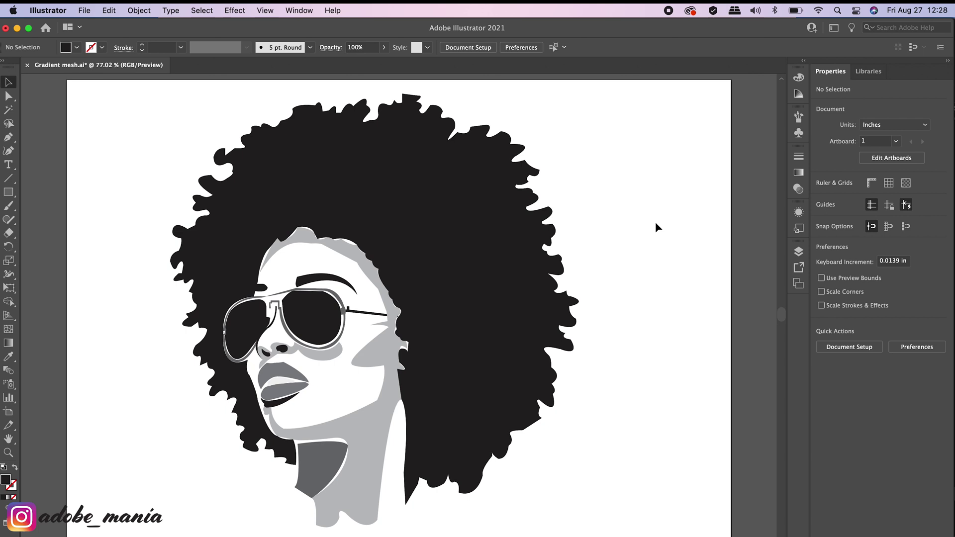
# - Move all the portrait artwork off the artboard to the left
pyautogui.click(435, 197)
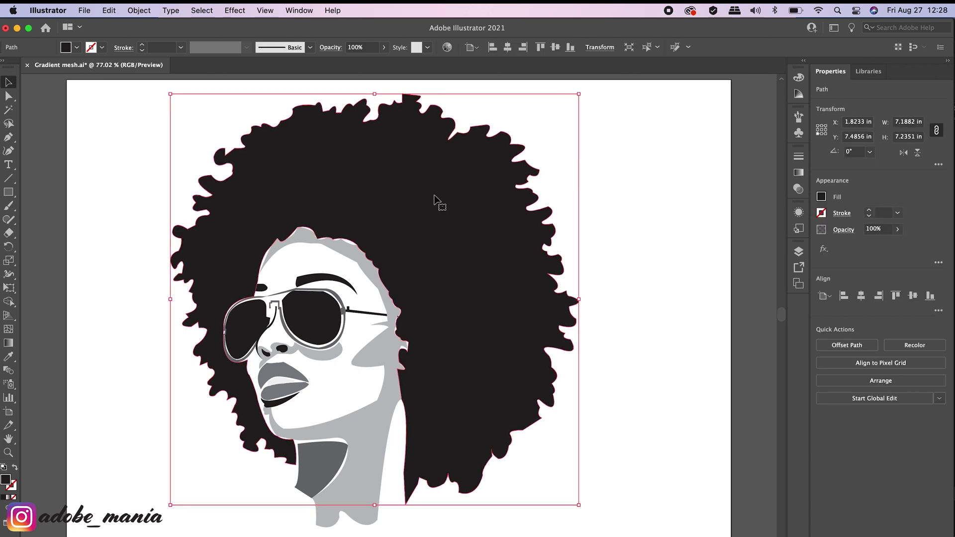
pyautogui.click(660, 221)
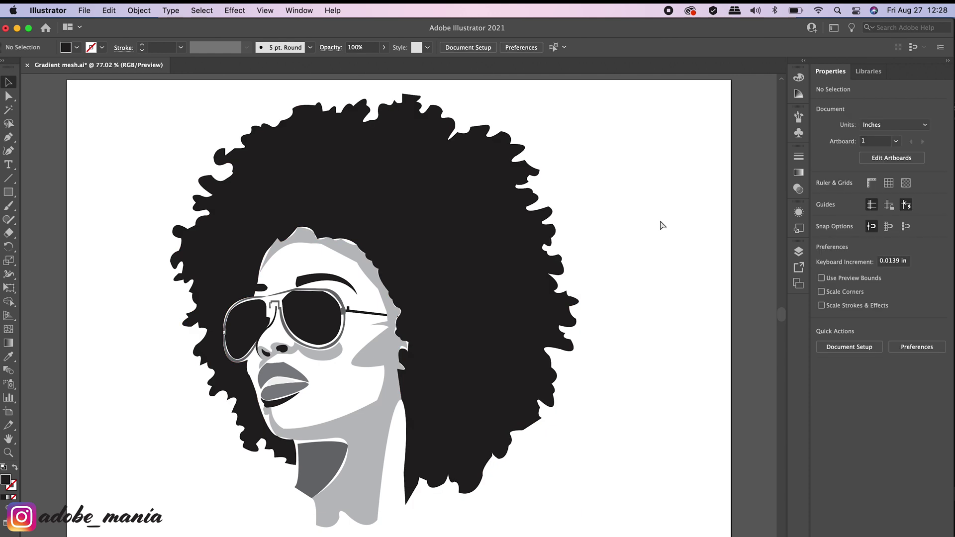
pyautogui.press('super+a')
pyautogui.moveTo(440, 220); pyautogui.dragTo(59, 198)
pyautogui.click(752, 280)
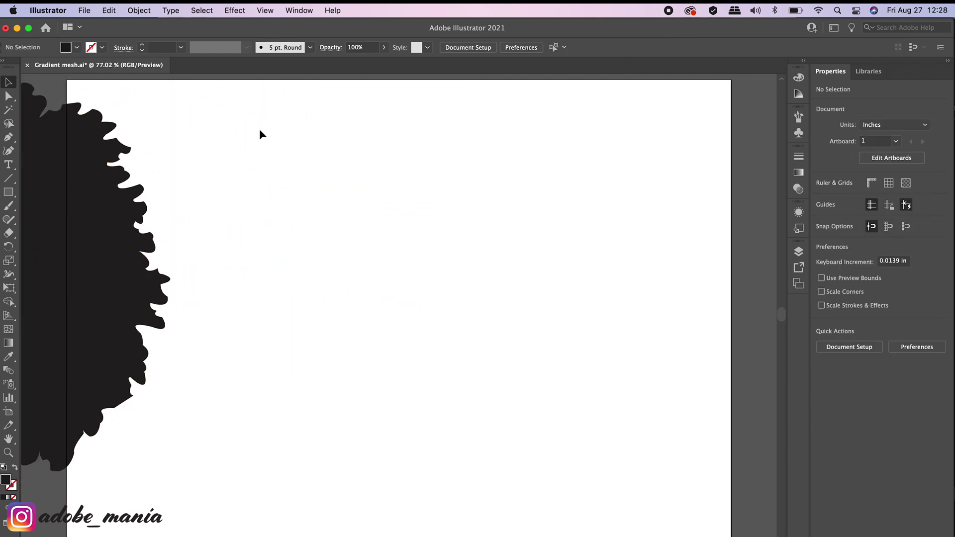
# - Draw a large black circle and drag its four anchors into a lopsided blob
pyautogui.moveTo(10, 195); pyautogui.dragTo(46, 220)
pyautogui.moveTo(353, 196)
pyautogui.mouseDown()
pyautogui.moveTo(488, 315)
pyautogui.moveTo(636, 471)
pyautogui.mouseUp()
pyautogui.click(9, 95)
pyautogui.moveTo(494, 196); pyautogui.dragTo(494, 173)
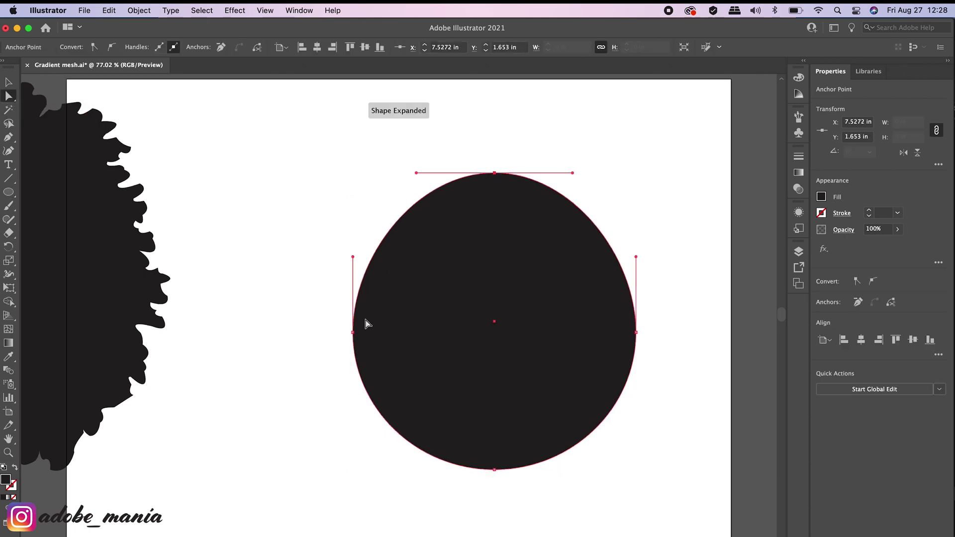
pyautogui.moveTo(352, 332); pyautogui.dragTo(318, 331)
pyautogui.moveTo(636, 332); pyautogui.dragTo(675, 350)
pyautogui.moveTo(495, 469); pyautogui.dragTo(500, 492)
pyautogui.press('super+shift+a')
pyautogui.click(9, 193)
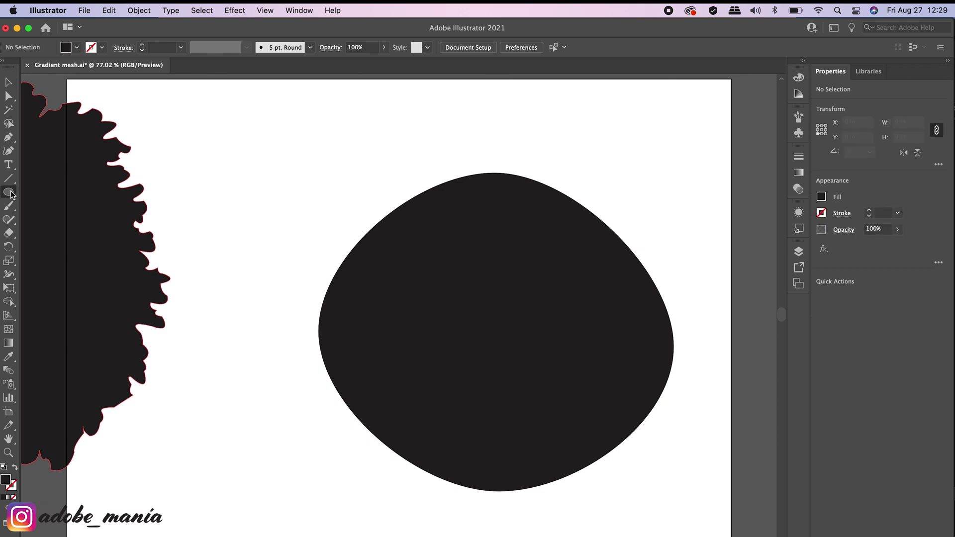
# - Draw a dark red ellipse over the blob's lower left, enlarging it to about 3.4 × 4.1 in
pyautogui.click(77, 47)
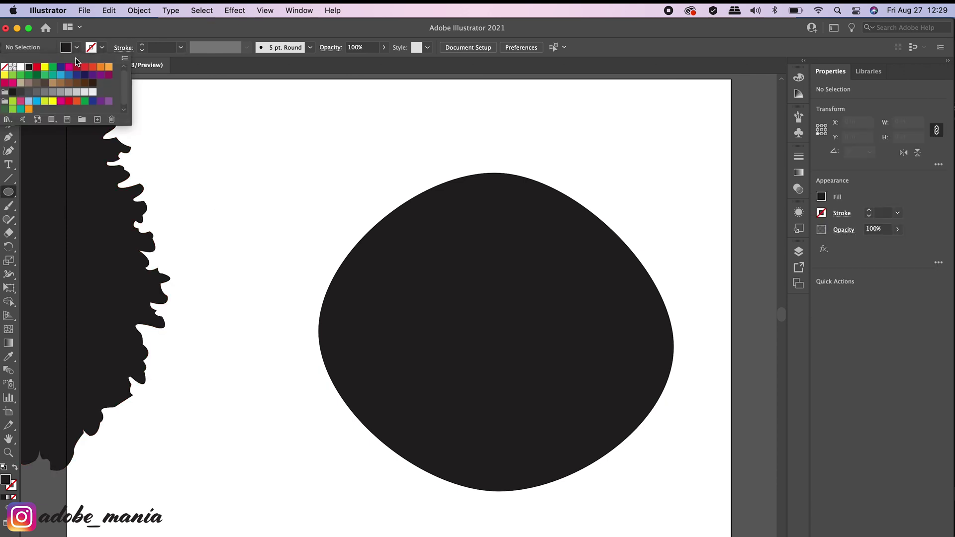
pyautogui.click(78, 72)
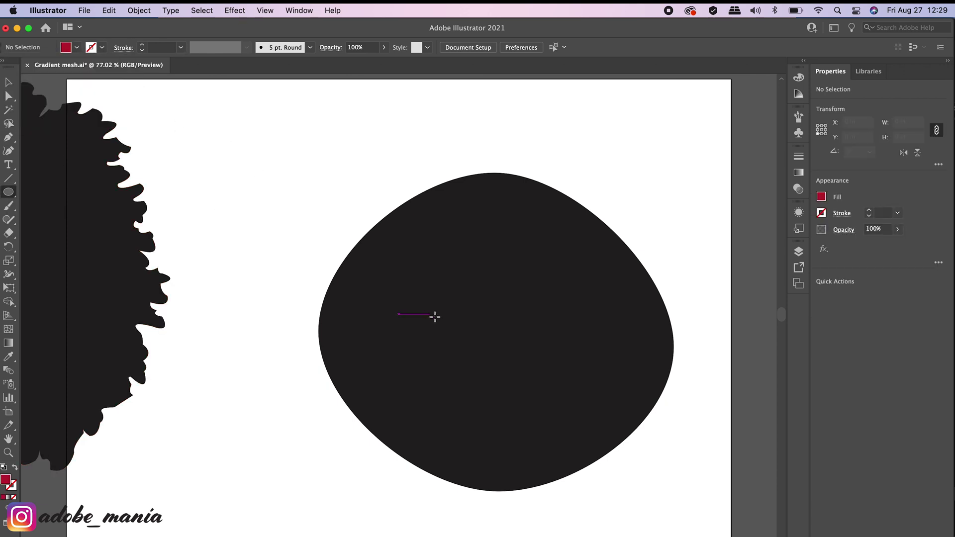
pyautogui.moveTo(423, 321); pyautogui.dragTo(584, 517)
pyautogui.press('v')
pyautogui.moveTo(554, 413); pyautogui.dragTo(503, 366)
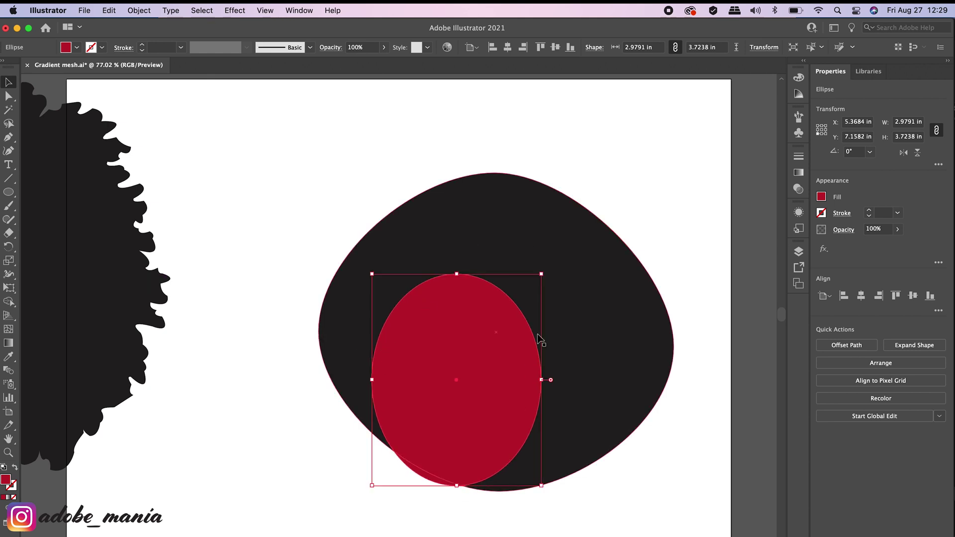
pyautogui.moveTo(543, 486); pyautogui.dragTo(565, 512)
pyautogui.moveTo(444, 310); pyautogui.dragTo(439, 315)
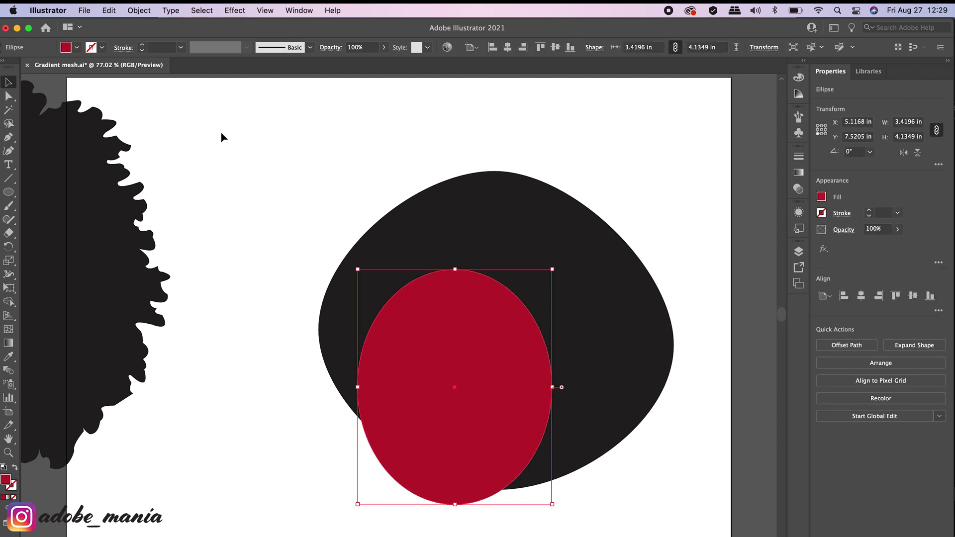
# - Marquee-select both the black blob and the red ellipse
pyautogui.click(234, 147)
pyautogui.moveTo(667, 516); pyautogui.dragTo(356, 181)
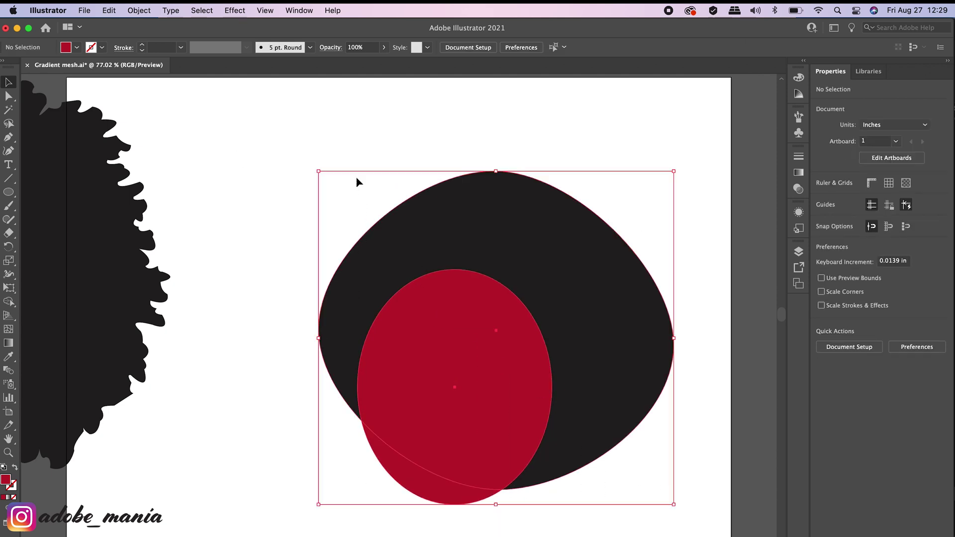
pyautogui.click(298, 11)
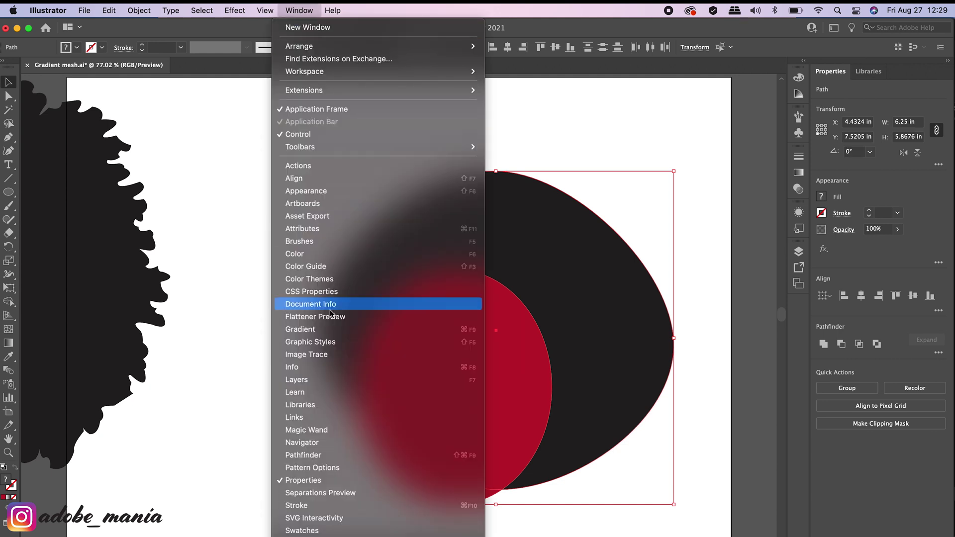
# - Subtract the red ellipse with Pathfinder Minus Front and move the resulting crescent up-left
pyautogui.click(329, 455)
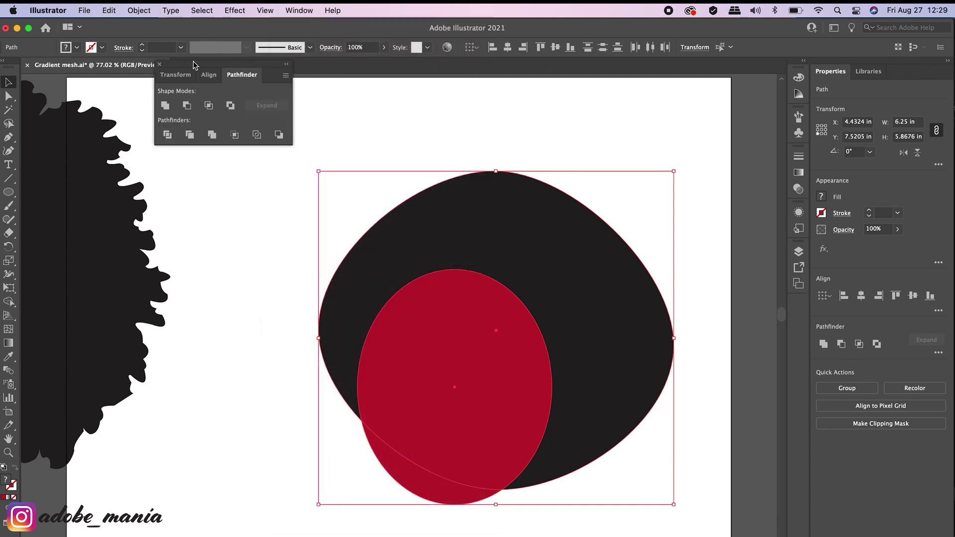
pyautogui.click(186, 106)
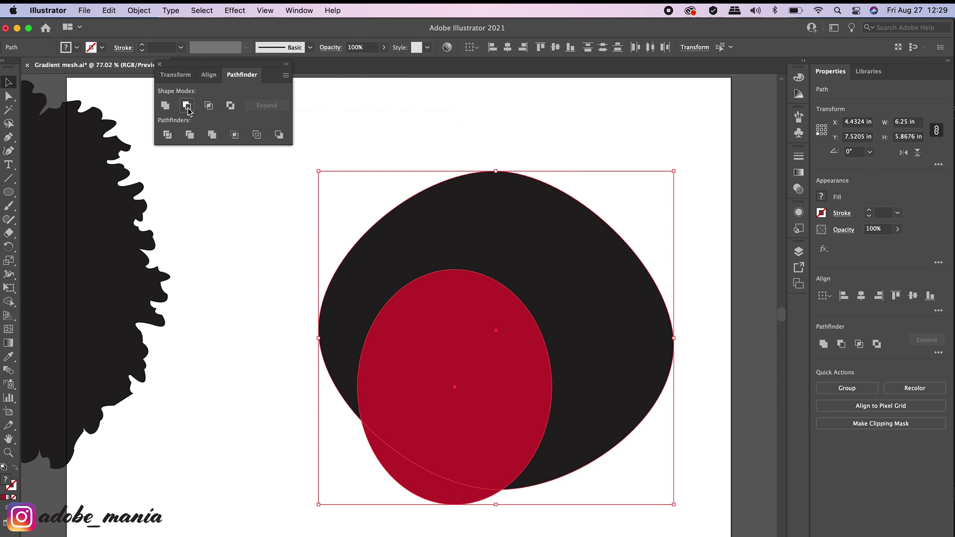
pyautogui.click(517, 120)
pyautogui.moveTo(548, 266); pyautogui.dragTo(536, 243)
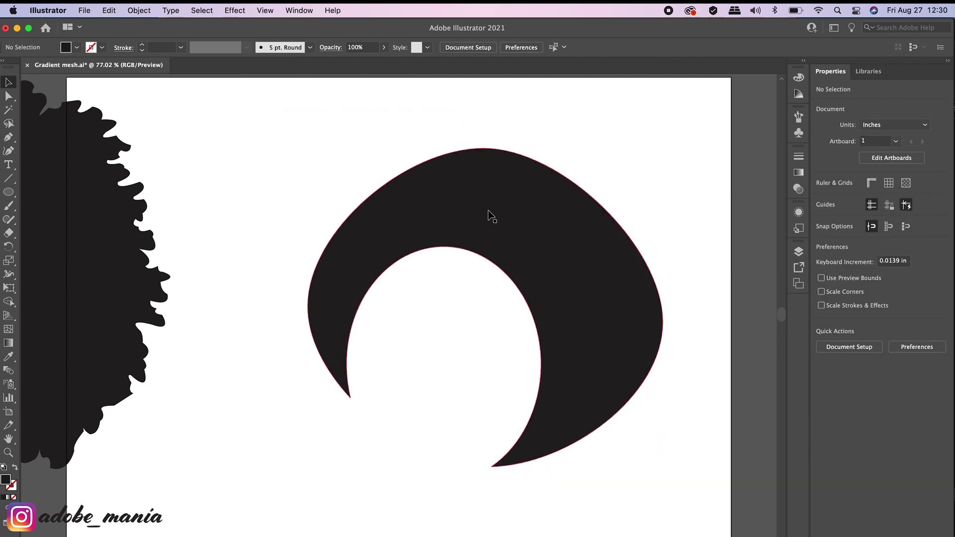
pyautogui.click(480, 209)
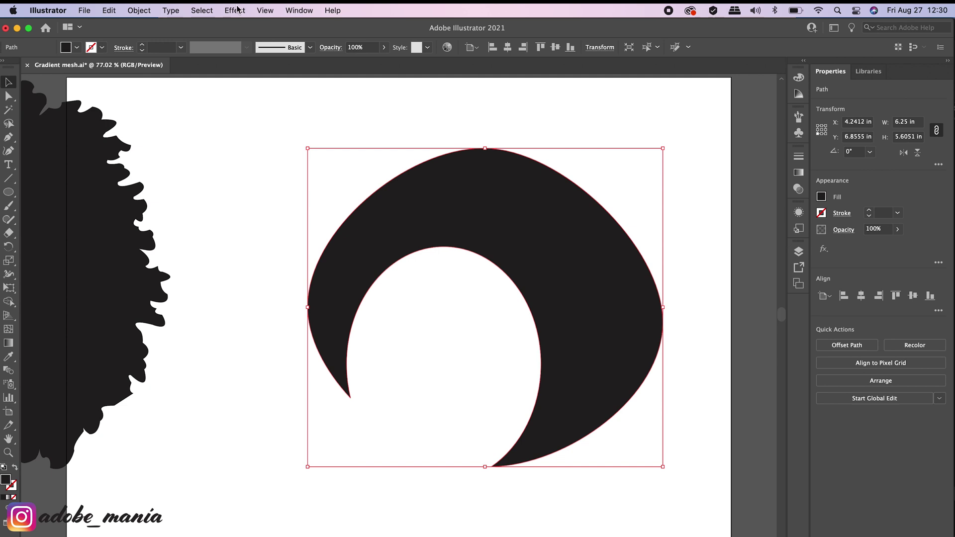
pyautogui.click(235, 11)
pyautogui.moveTo(283, 131)
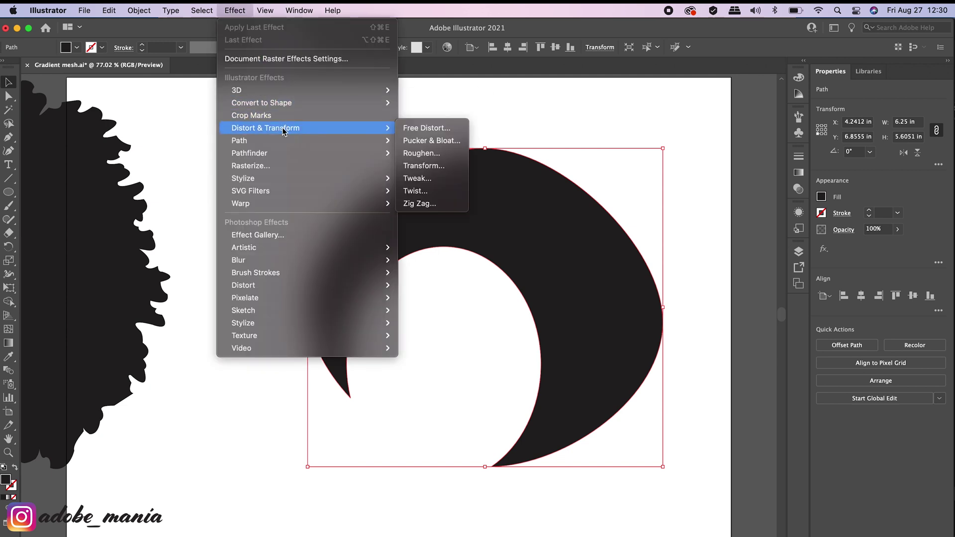
# - Apply Roughen to the crescent with Size 2%, Detail 7/in and Smooth points
pyautogui.click(418, 153)
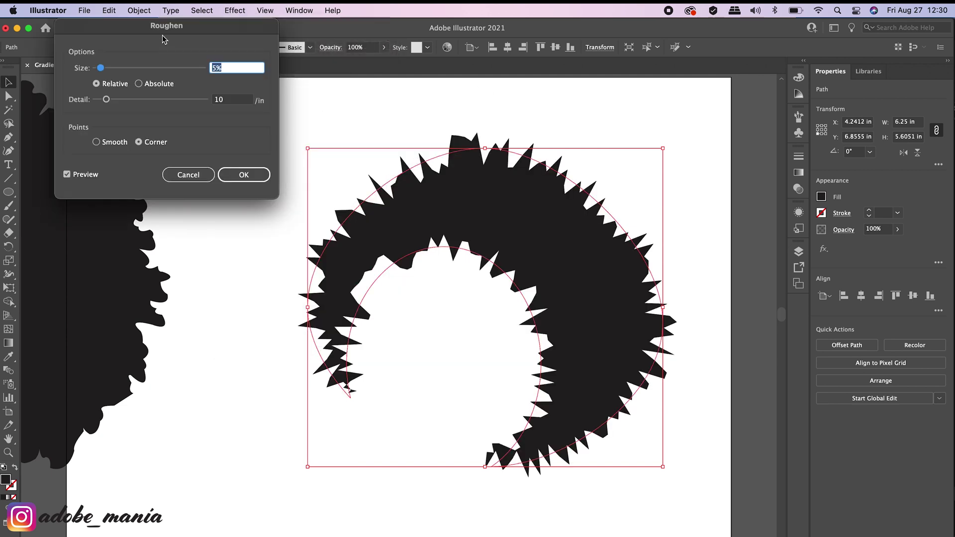
pyautogui.moveTo(174, 30); pyautogui.dragTo(211, 83)
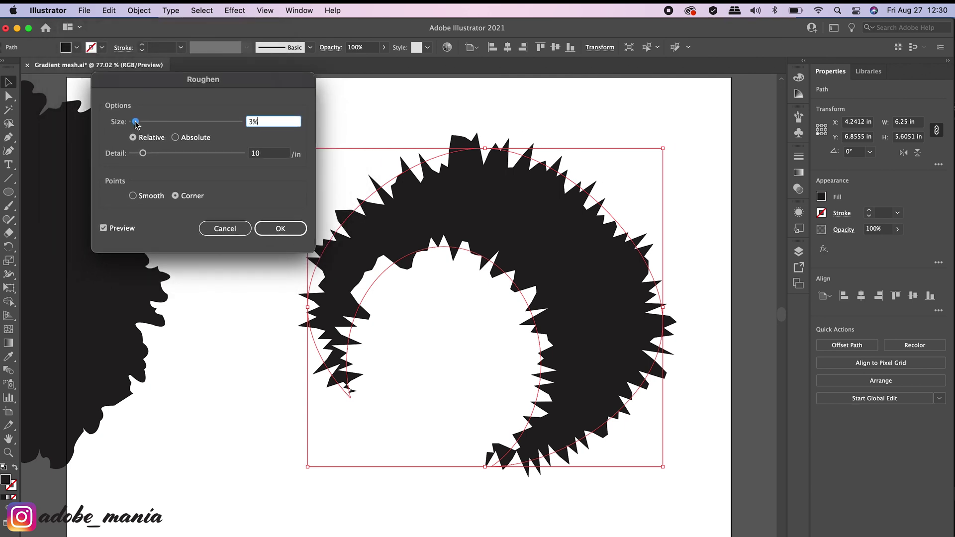
pyautogui.moveTo(144, 154); pyautogui.dragTo(142, 156)
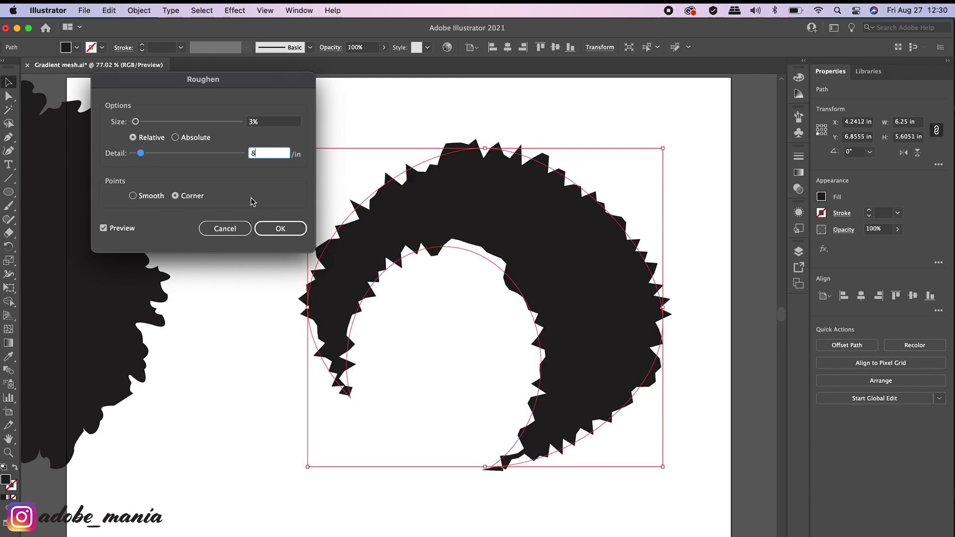
pyautogui.click(133, 195)
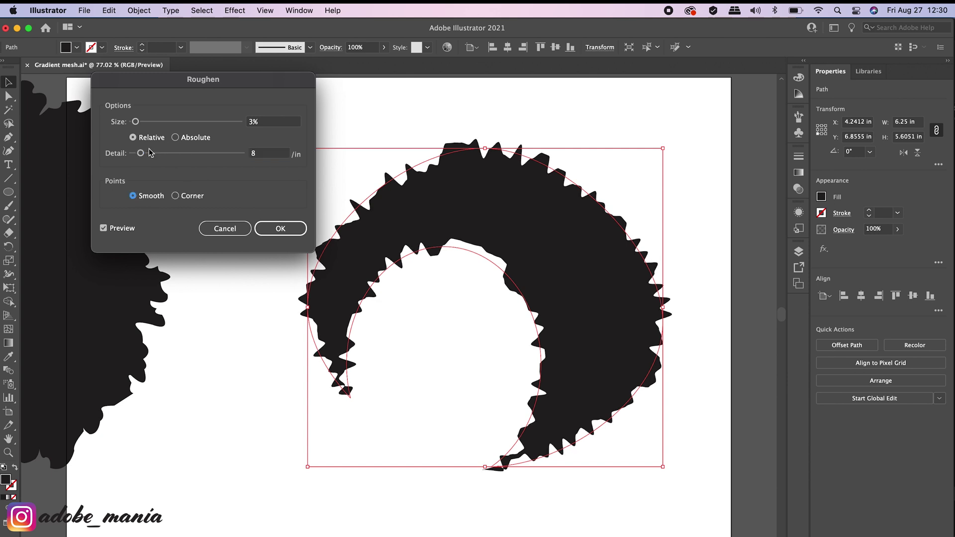
pyautogui.moveTo(141, 155); pyautogui.dragTo(140, 155)
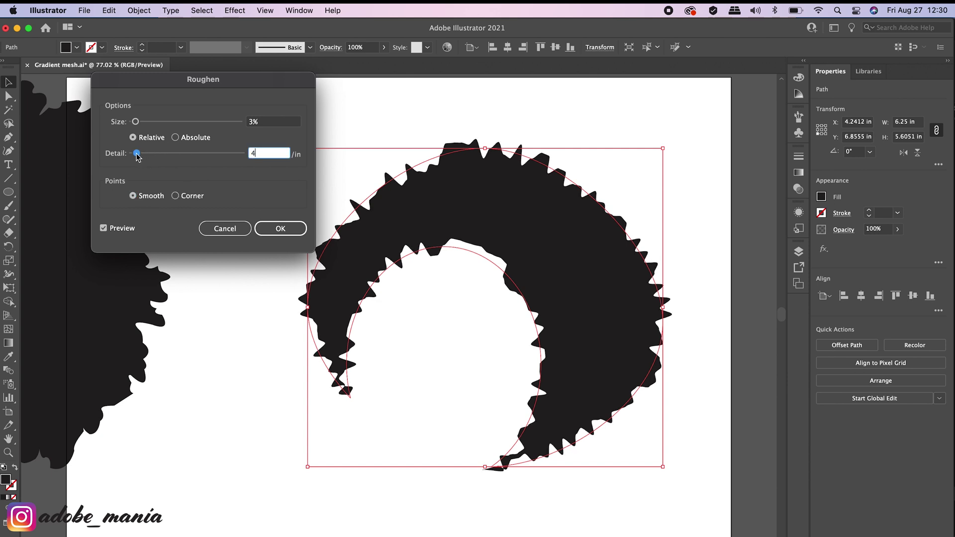
pyautogui.moveTo(144, 157); pyautogui.dragTo(140, 157)
pyautogui.moveTo(135, 122); pyautogui.dragTo(134, 122)
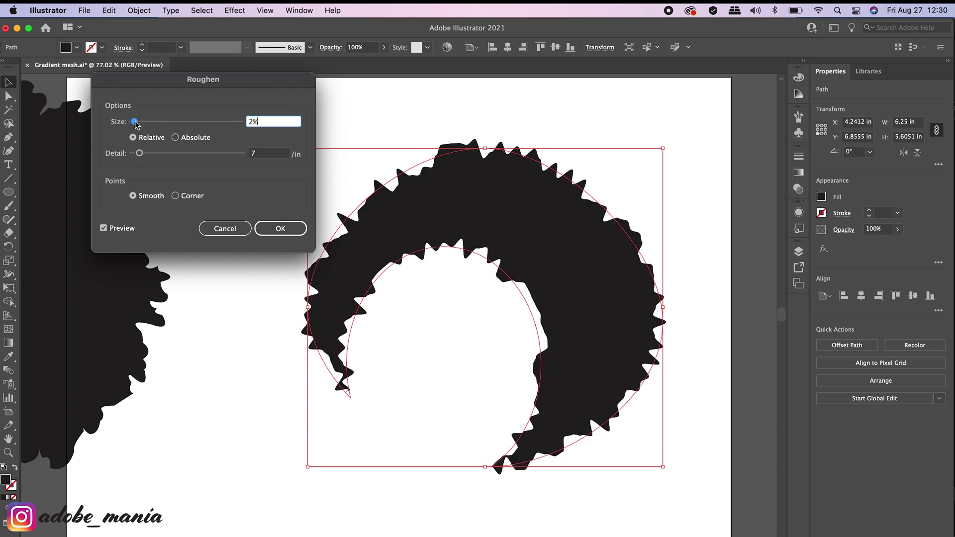
pyautogui.click(280, 229)
pyautogui.click(568, 117)
pyautogui.click(492, 204)
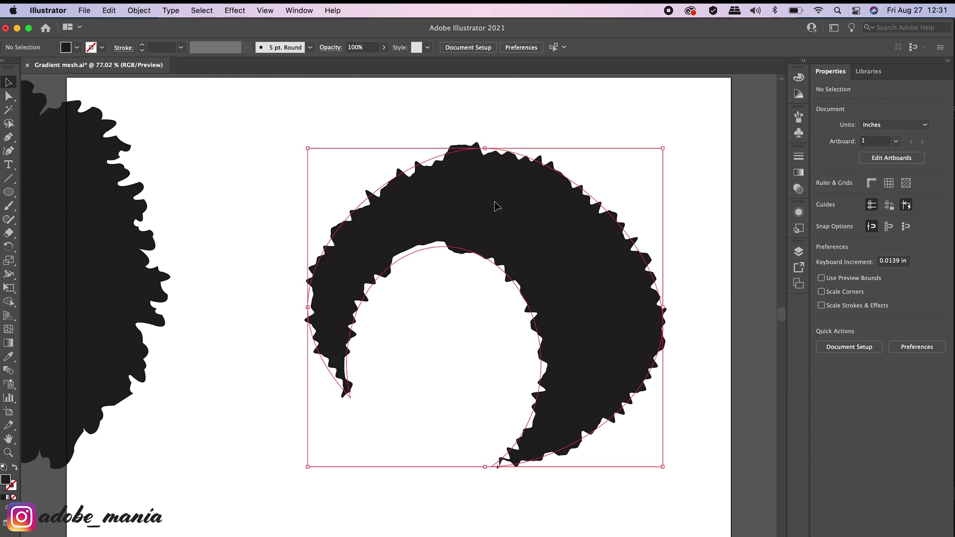
pyautogui.click(9, 98)
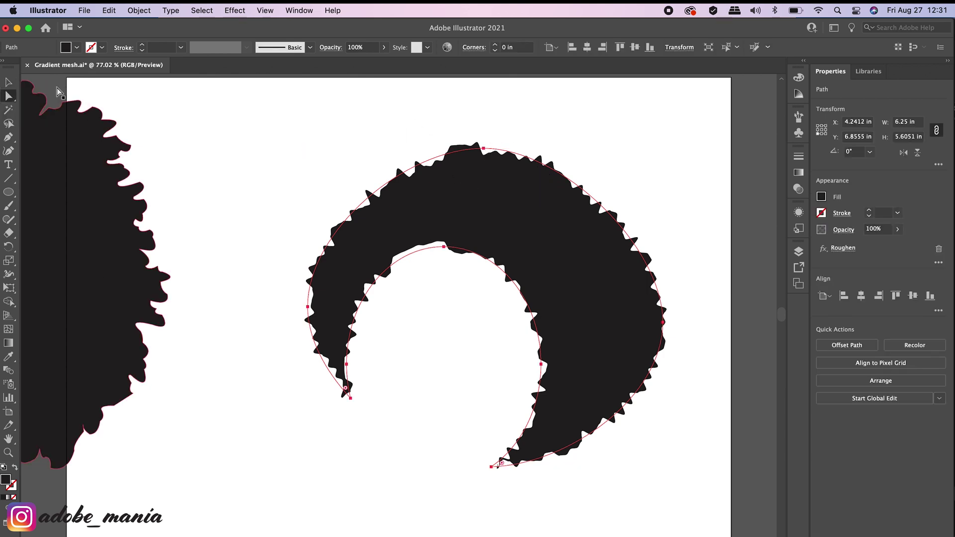
# - Drag the crescent's top anchor up-right and its left anchor slightly left
pyautogui.moveTo(484, 148); pyautogui.dragTo(508, 130)
pyautogui.moveTo(307, 307); pyautogui.dragTo(299, 304)
pyautogui.click(663, 153)
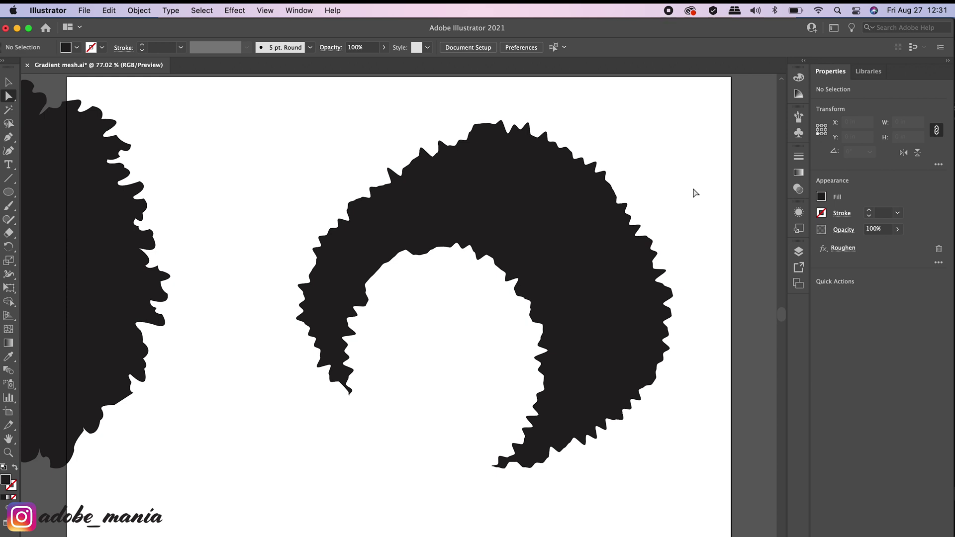
# - Delete the roughened crescent
pyautogui.press('v')
pyautogui.click(528, 235)
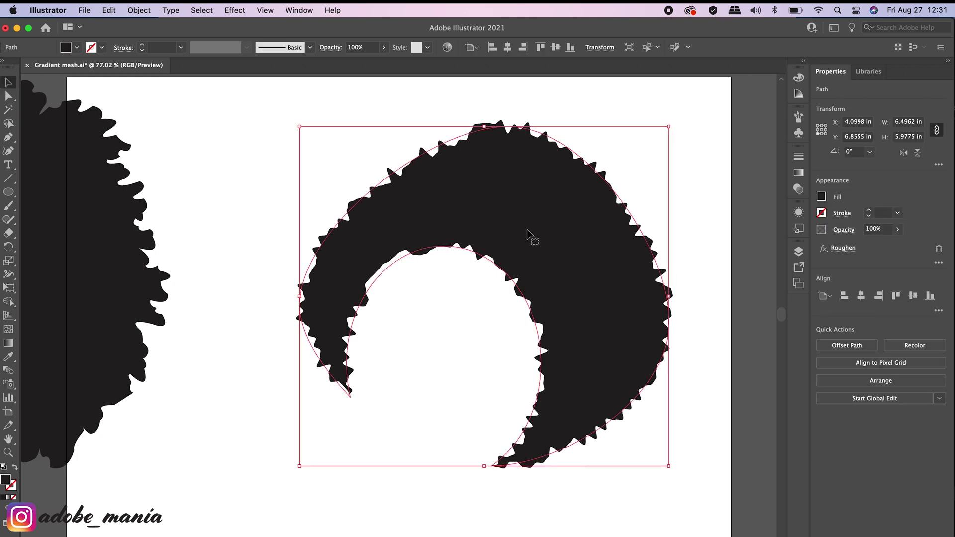
pyautogui.press('Delete')
pyautogui.hscroll(-10, 263, 329)
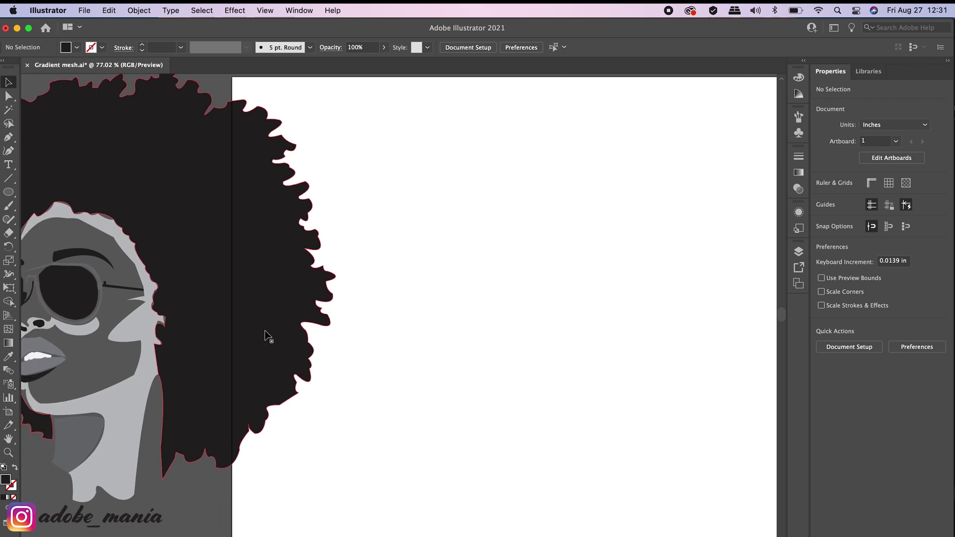
# - Drag the grayscale curly-haired portrait onto the artboard, centring it on the page
pyautogui.click(195, 354)
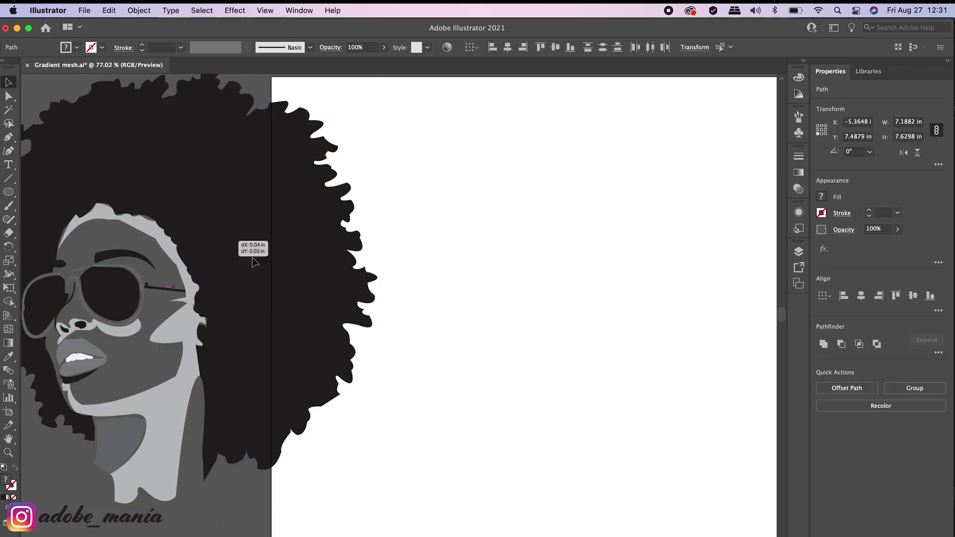
pyautogui.moveTo(224, 250); pyautogui.dragTo(586, 277)
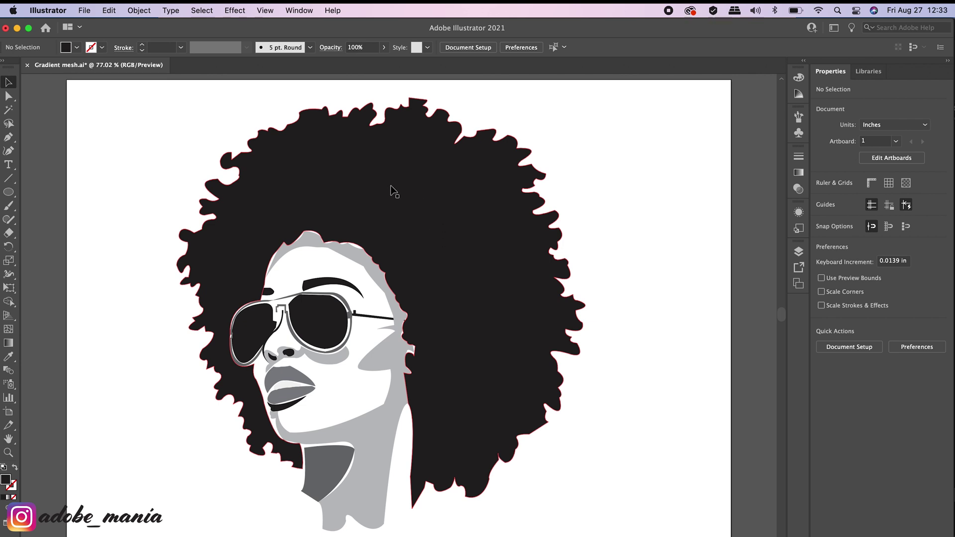
pyautogui.click(420, 165)
pyautogui.click(319, 318)
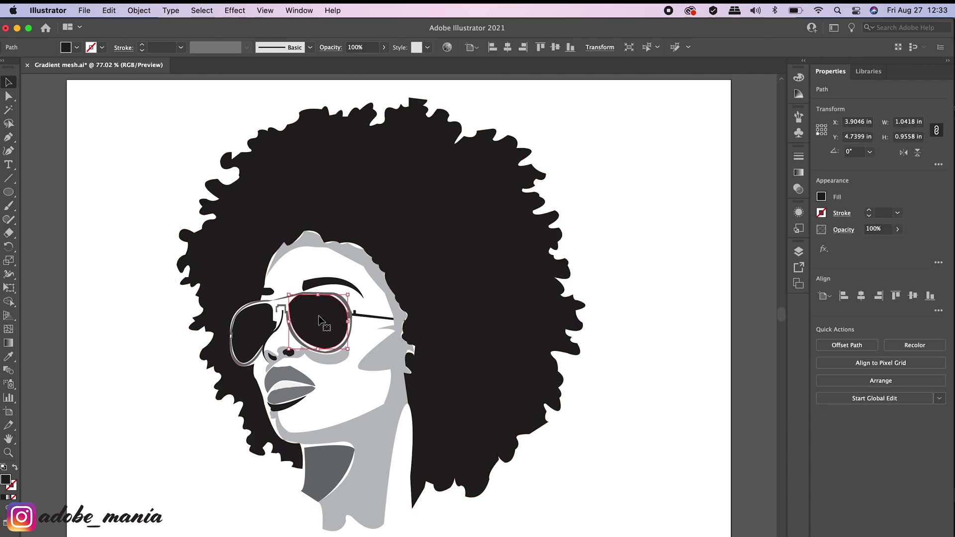
pyautogui.click(291, 396)
pyautogui.click(656, 374)
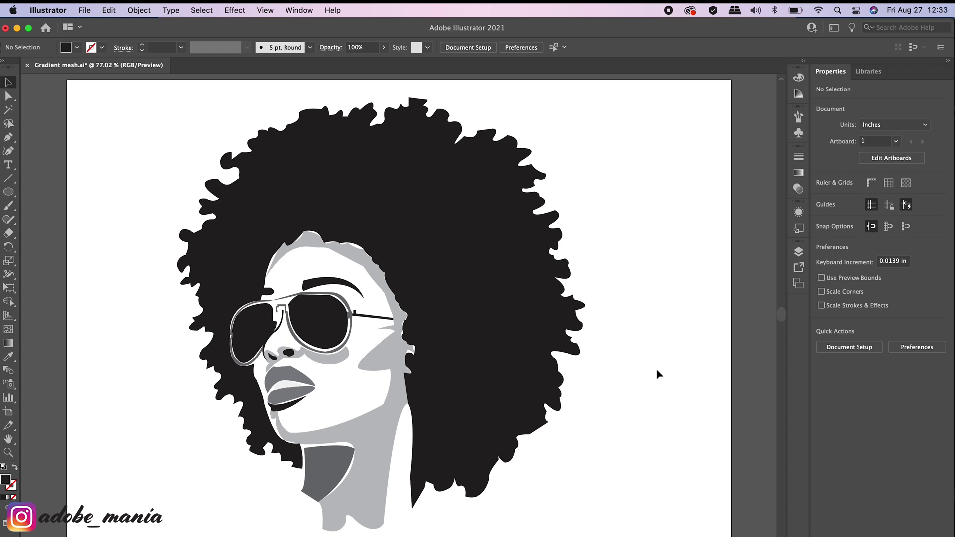
pyautogui.press('super+a')
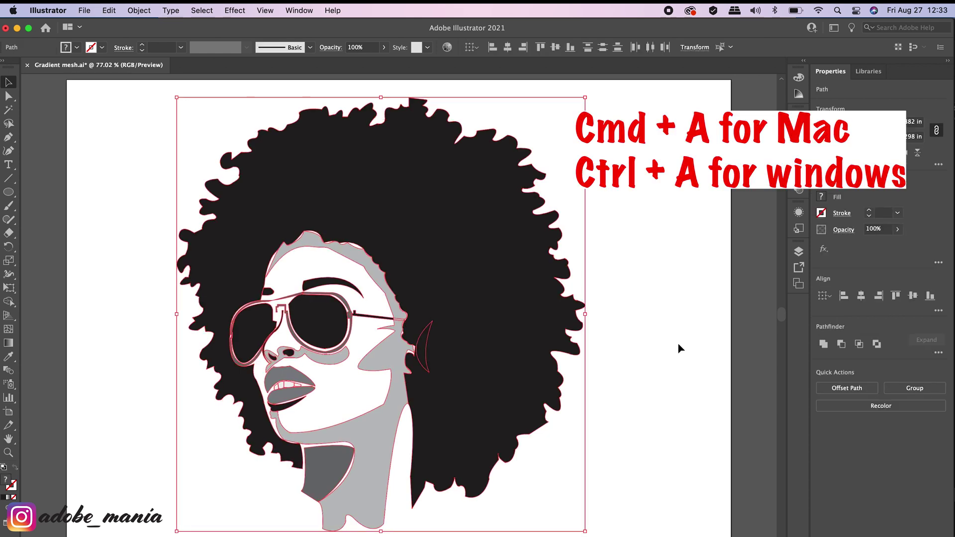
# - Combine all selected portrait shapes with Object > Compound Path > Make
pyautogui.keyDown('ctrl'); pyautogui.click(479, 358); pyautogui.keyUp('ctrl')
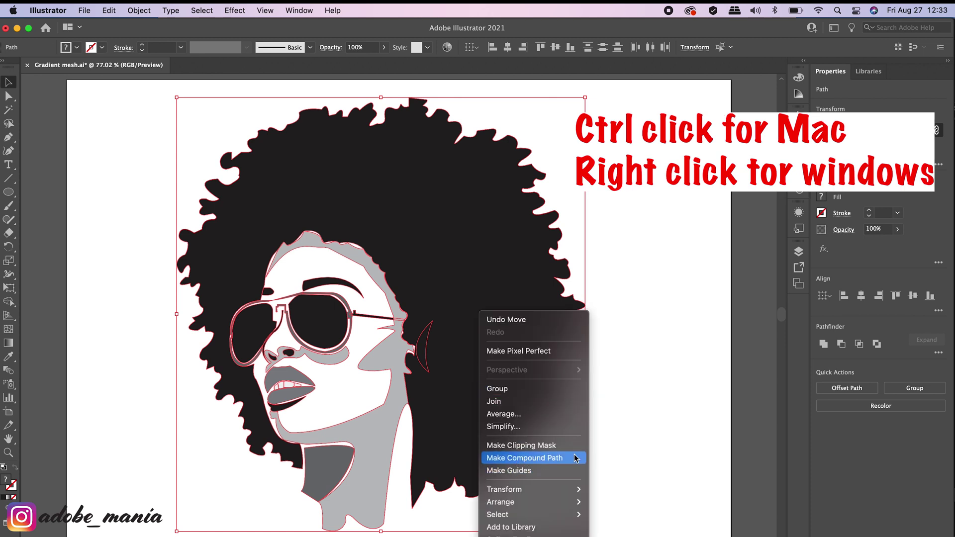
pyautogui.click(631, 446)
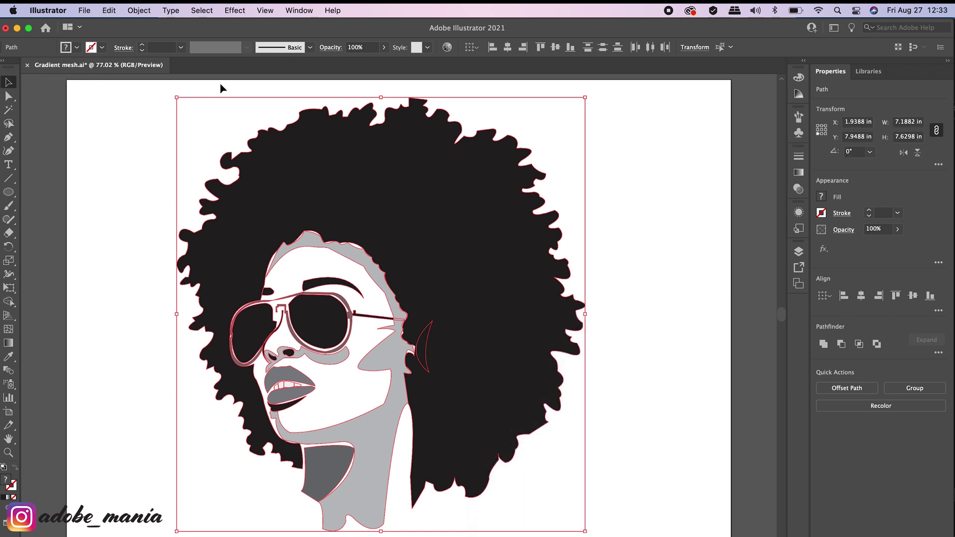
pyautogui.click(140, 11)
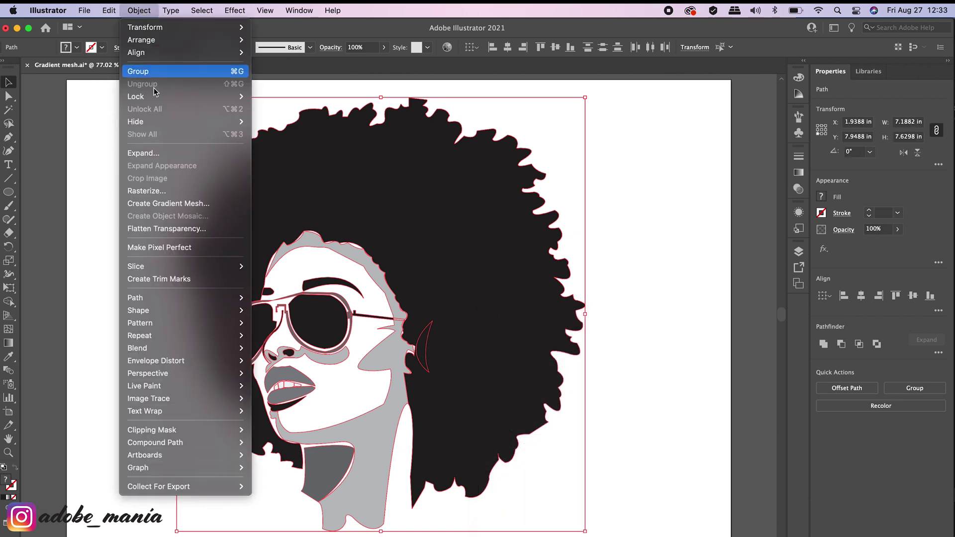
pyautogui.moveTo(183, 443)
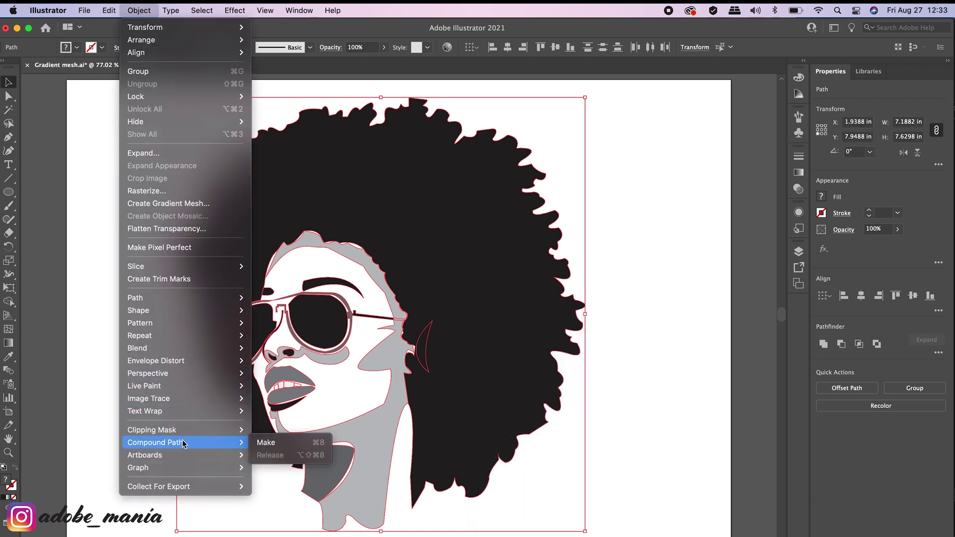
pyautogui.click(273, 444)
pyautogui.click(636, 277)
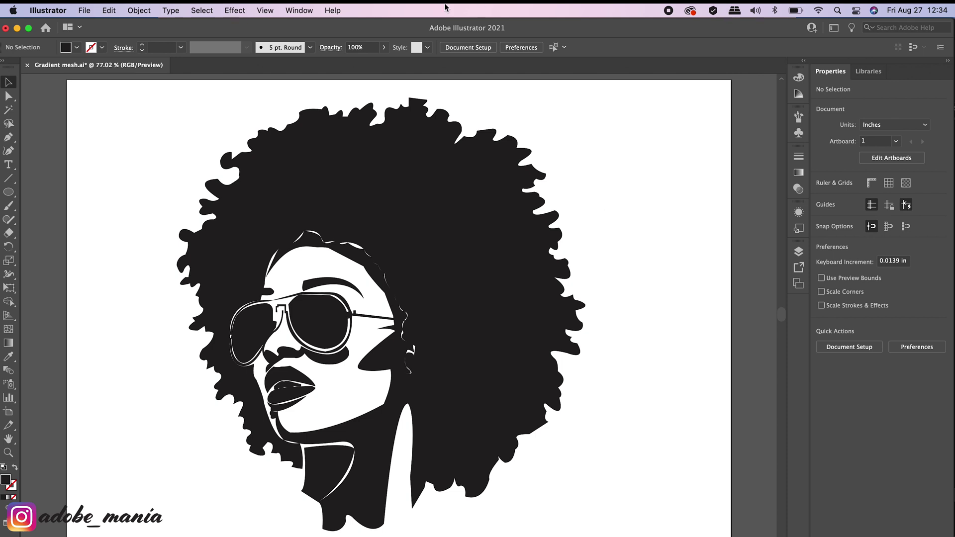
# - Draw a small ellipse at the top right and a circle overlapping it
pyautogui.moveTo(8, 192); pyautogui.dragTo(59, 221)
pyautogui.moveTo(611, 125)
pyautogui.mouseDown()
pyautogui.moveTo(658, 170)
pyautogui.moveTo(669, 165)
pyautogui.mouseUp()
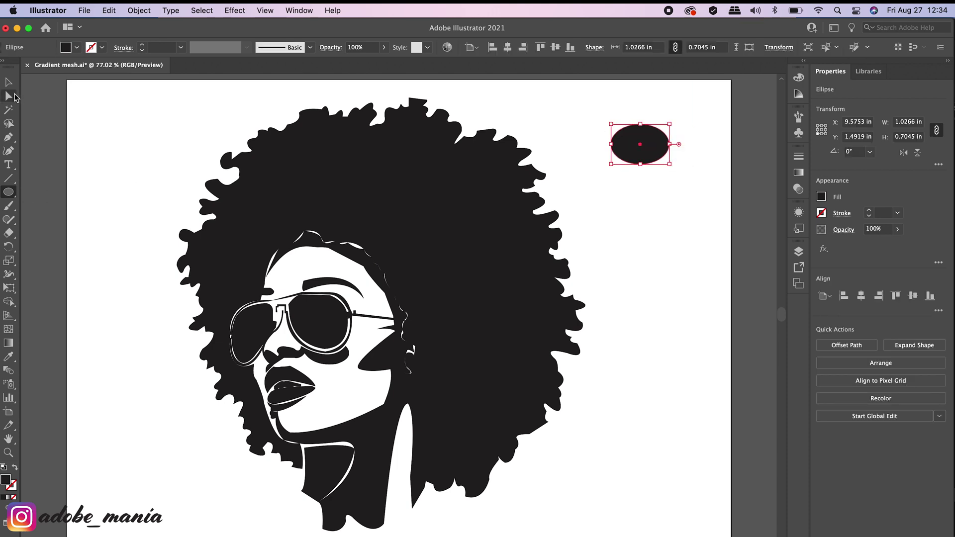
pyautogui.moveTo(632, 153); pyautogui.dragTo(683, 205)
# - Fill the circle light grey
pyautogui.click(9, 83)
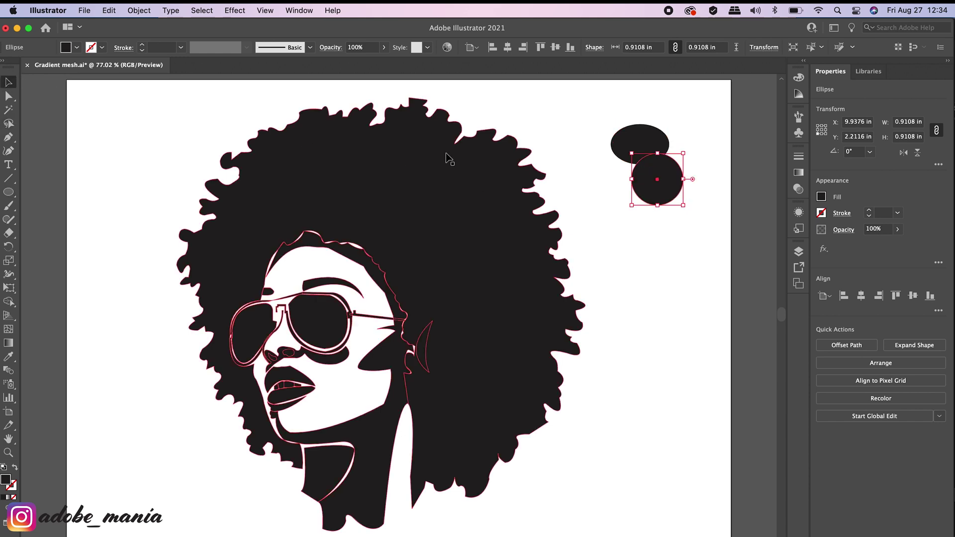
pyautogui.click(76, 47)
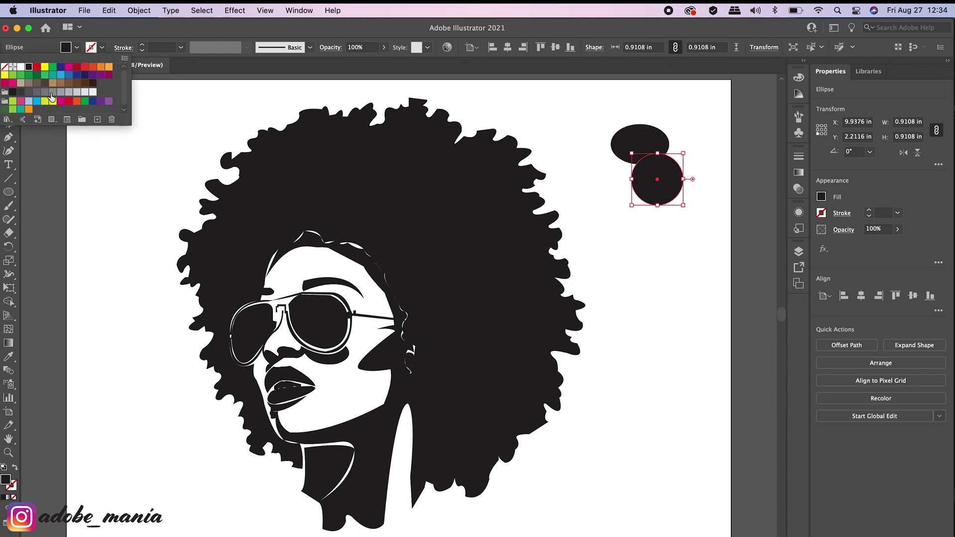
pyautogui.click(44, 93)
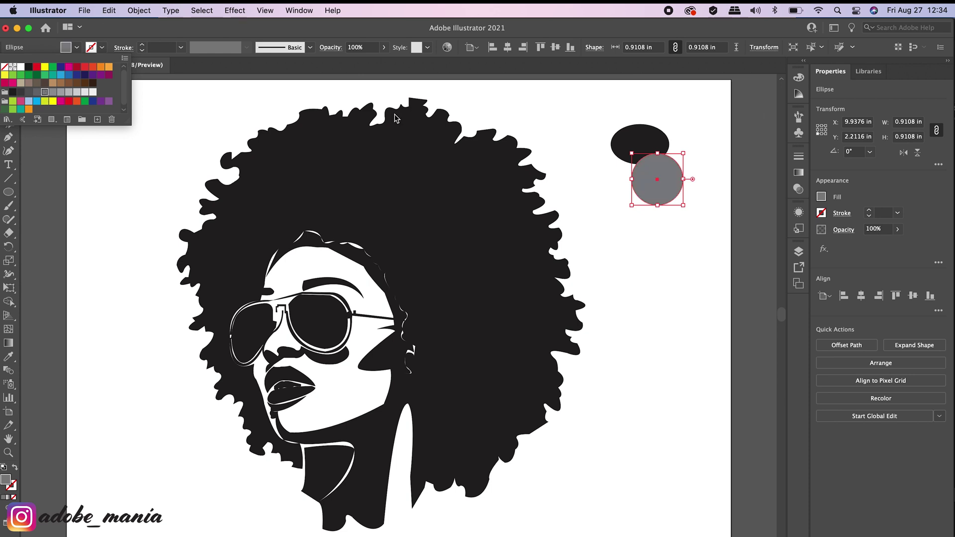
pyautogui.click(69, 96)
pyautogui.click(692, 134)
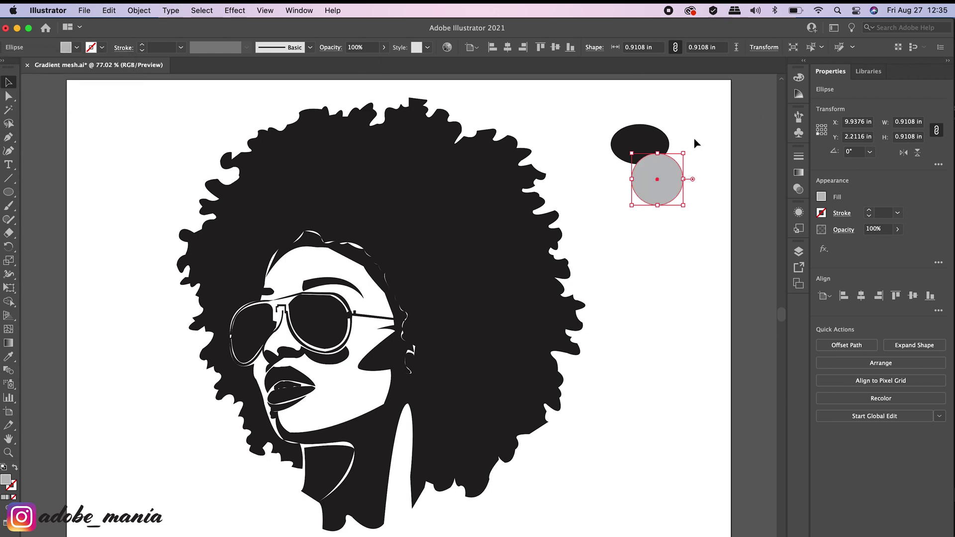
pyautogui.click(693, 137)
# - Move the grey circle up against the black ellipse
pyautogui.click(643, 138)
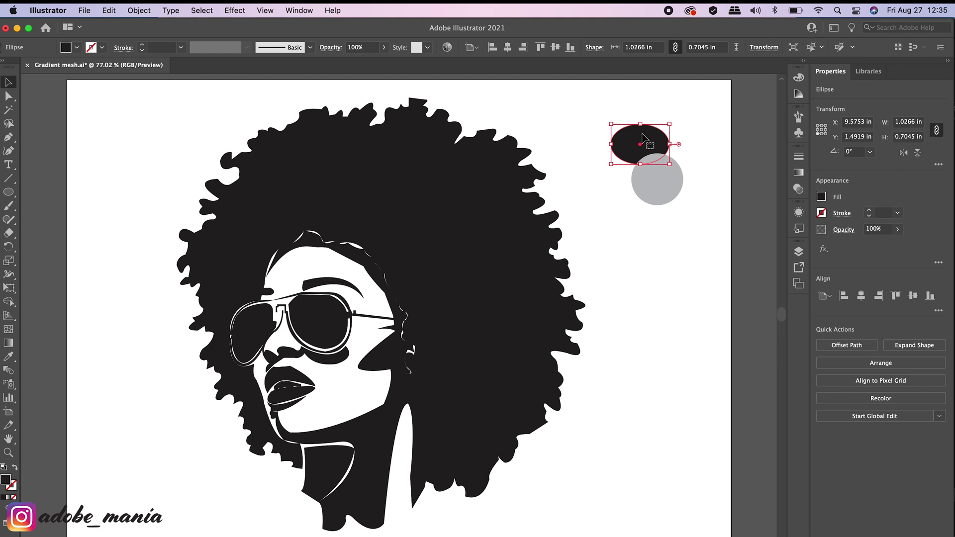
pyautogui.click(661, 194)
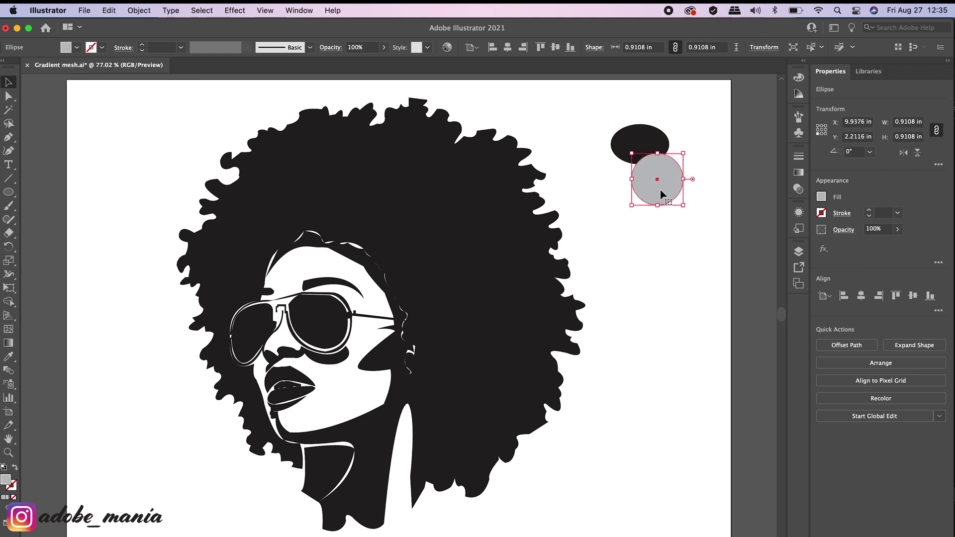
pyautogui.moveTo(661, 194); pyautogui.dragTo(650, 185)
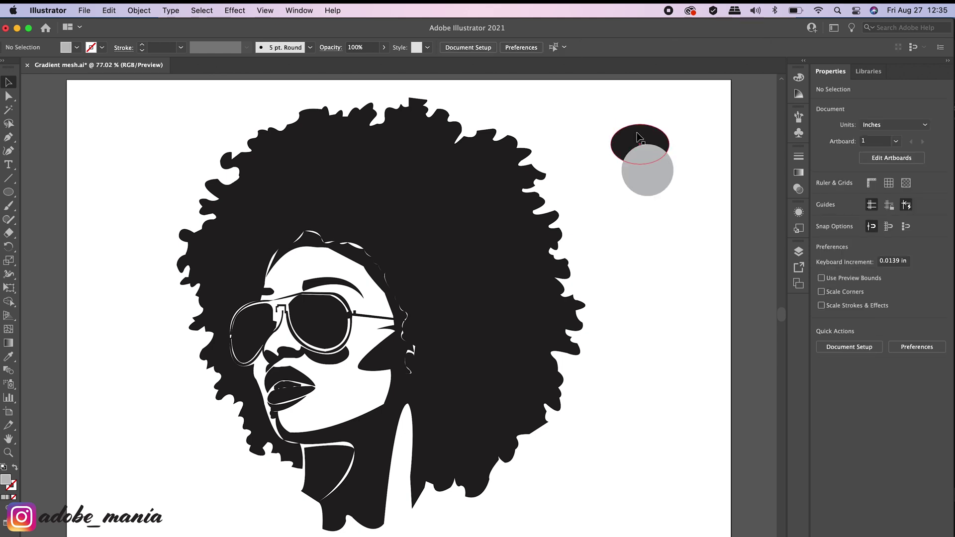
pyautogui.click(639, 136)
pyautogui.click(646, 187)
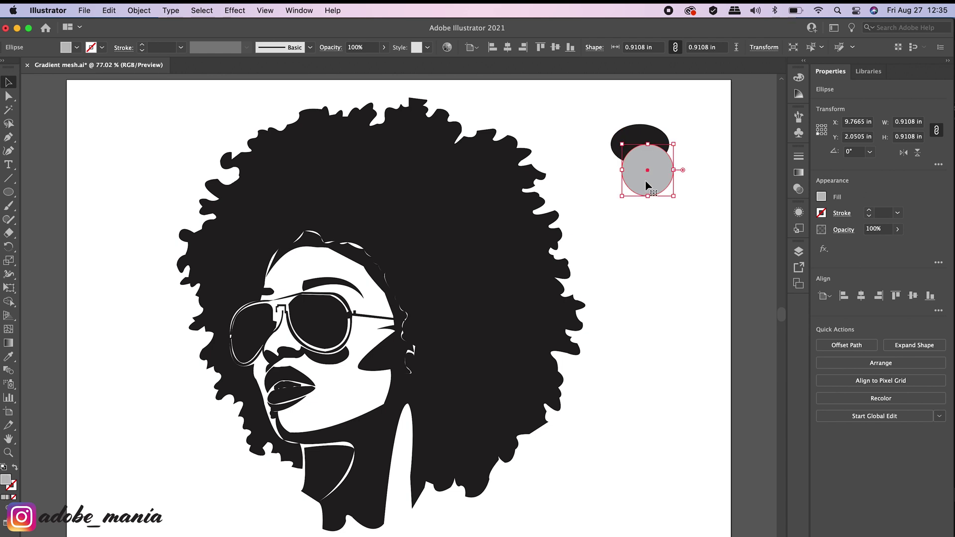
pyautogui.click(637, 132)
pyautogui.click(643, 177)
pyautogui.click(638, 141)
pyautogui.click(692, 229)
# - Select both shapes and combine them with Make Compound Path
pyautogui.moveTo(693, 229); pyautogui.dragTo(619, 117)
pyautogui.rightClick(641, 183)
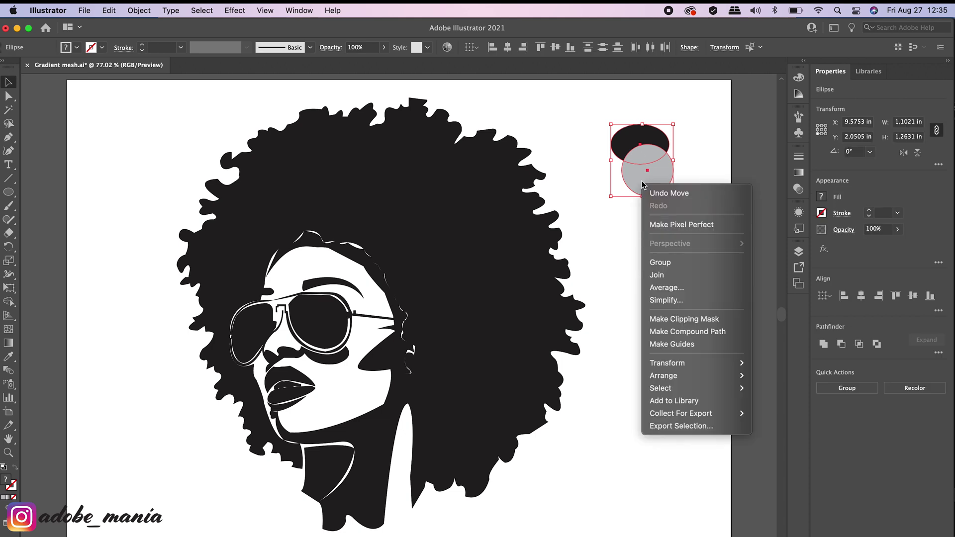
pyautogui.click(684, 337)
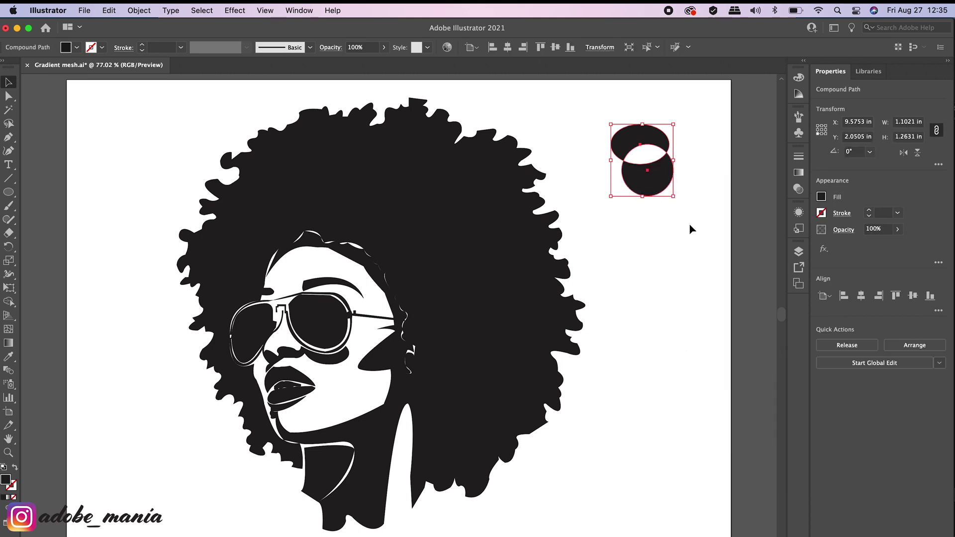
pyautogui.click(654, 149)
pyautogui.click(638, 136)
pyautogui.click(616, 112)
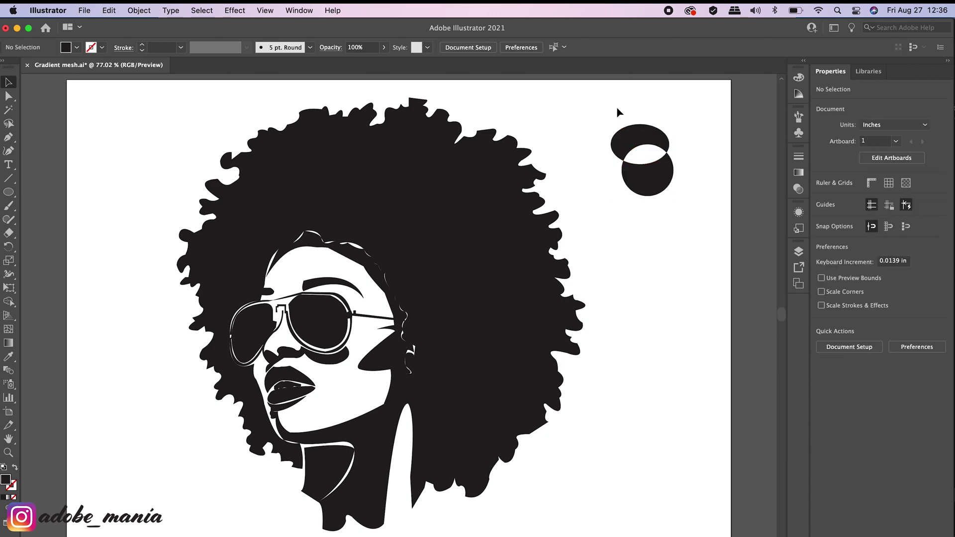
# - Undo back to the single ellipse and fill it grey
pyautogui.press('super+z')
pyautogui.press('super+z')
pyautogui.press('super+z')
pyautogui.press('super+z')
pyautogui.press('super+z')
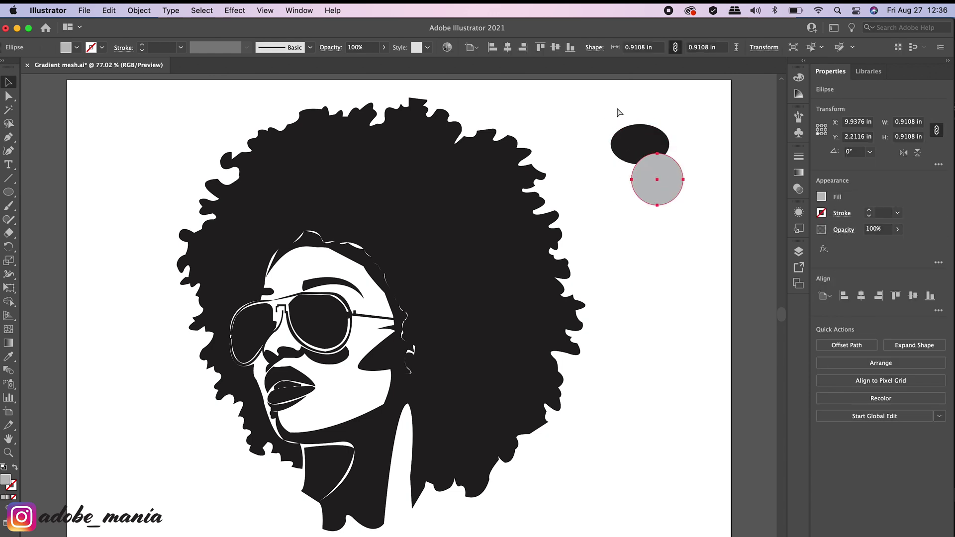
pyautogui.press('super+z')
pyautogui.press('super+z')
pyautogui.click(77, 47)
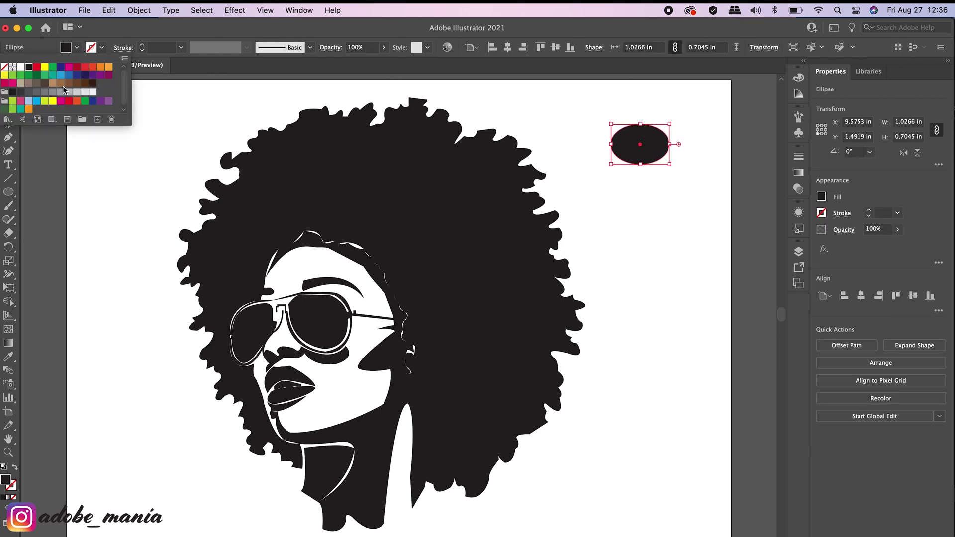
pyautogui.click(52, 91)
pyautogui.click(651, 198)
pyautogui.click(651, 199)
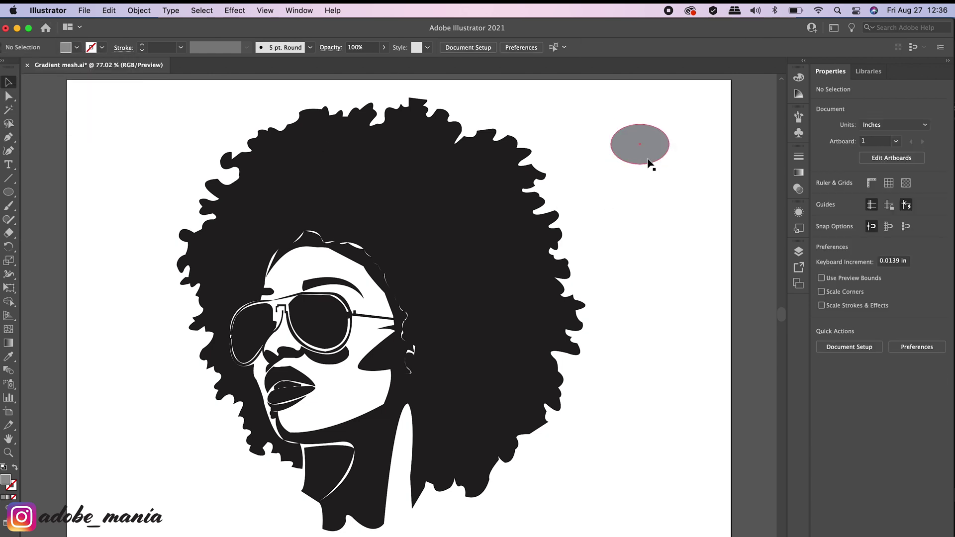
pyautogui.click(641, 158)
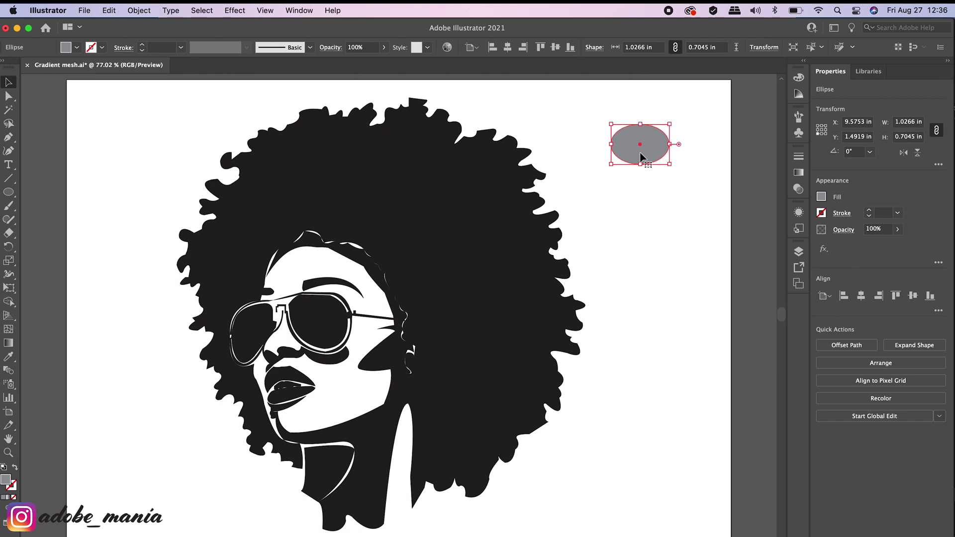
# - Duplicate the ellipse offset down and right, and fill the copy black
pyautogui.moveTo(641, 157); pyautogui.dragTo(657, 174)
pyautogui.click(77, 47)
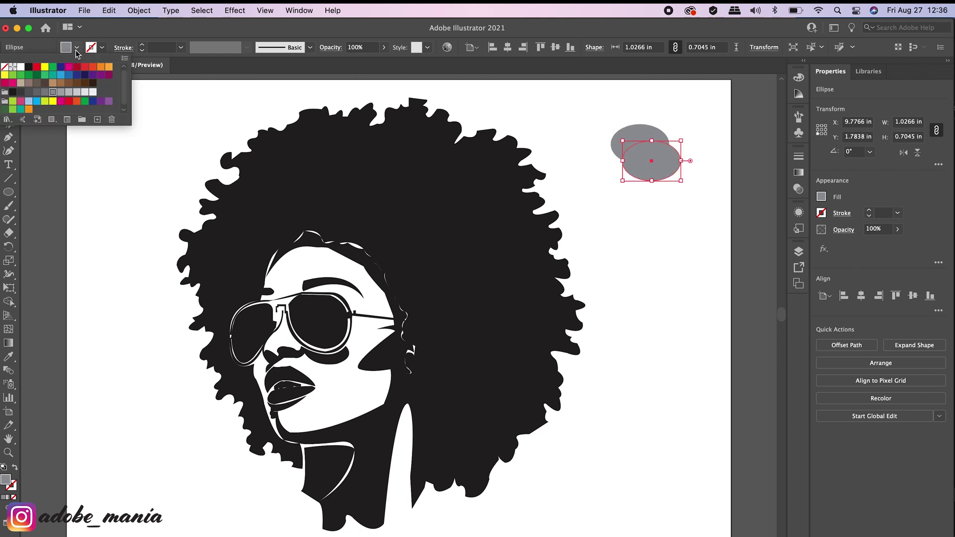
pyautogui.click(29, 66)
pyautogui.click(688, 206)
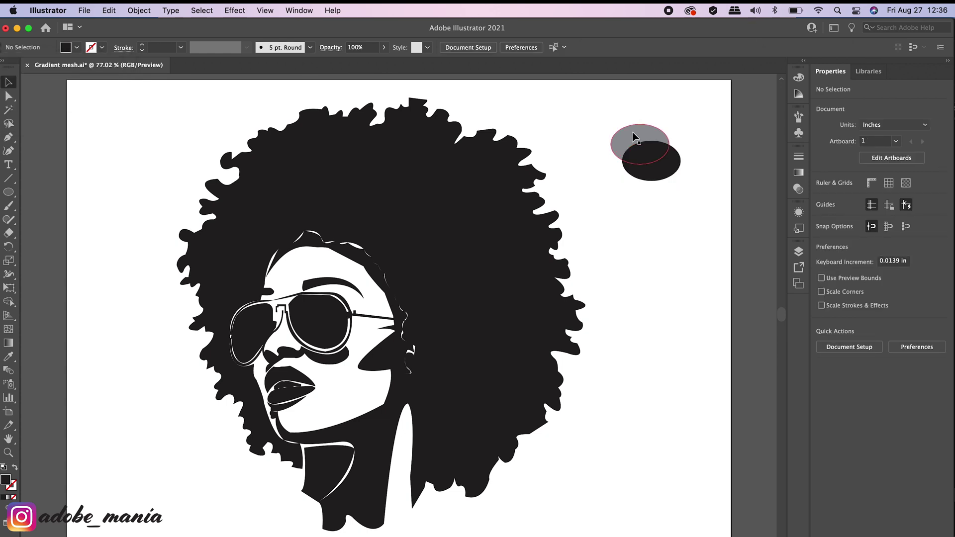
# - Select both ellipses and combine them into one compound path
pyautogui.click(633, 136)
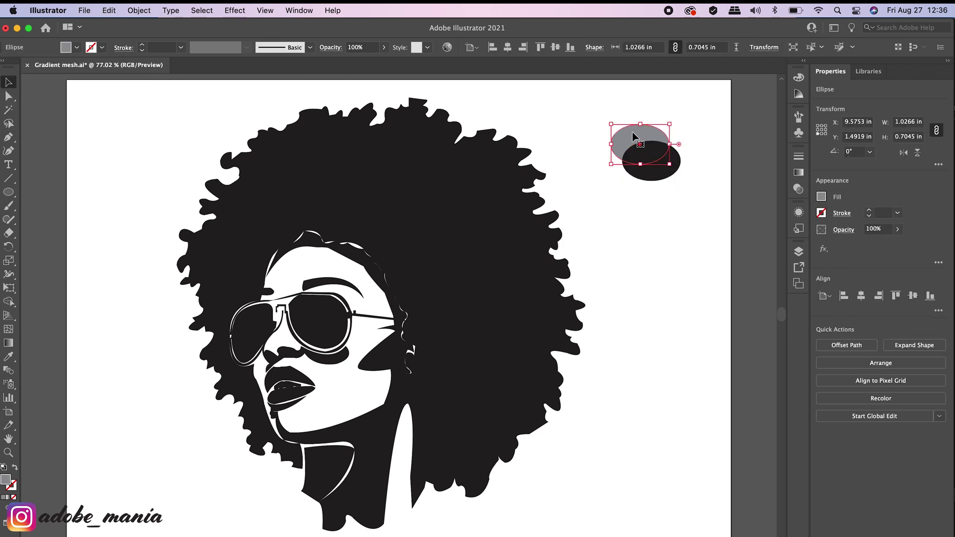
pyautogui.click(651, 164)
pyautogui.moveTo(688, 203); pyautogui.dragTo(601, 124)
pyautogui.rightClick(640, 172)
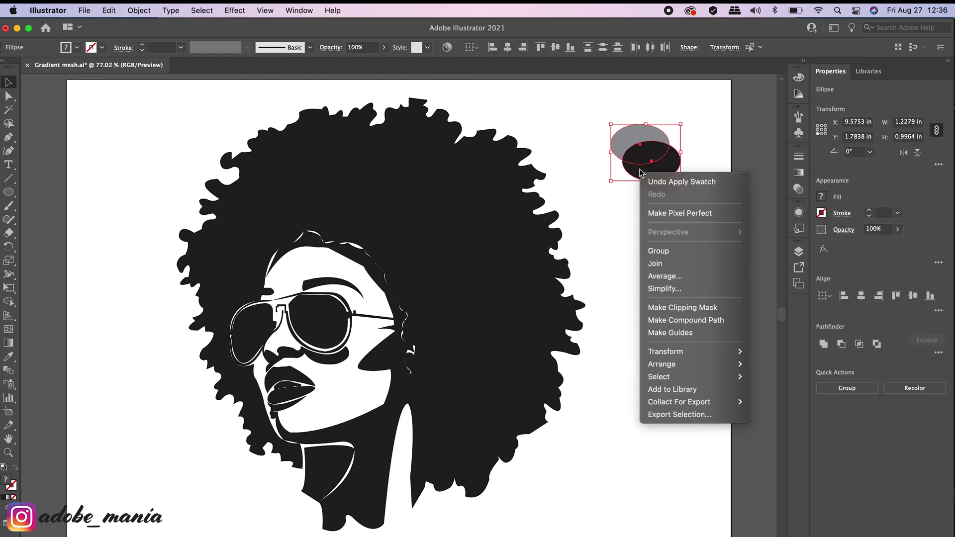
pyautogui.click(674, 324)
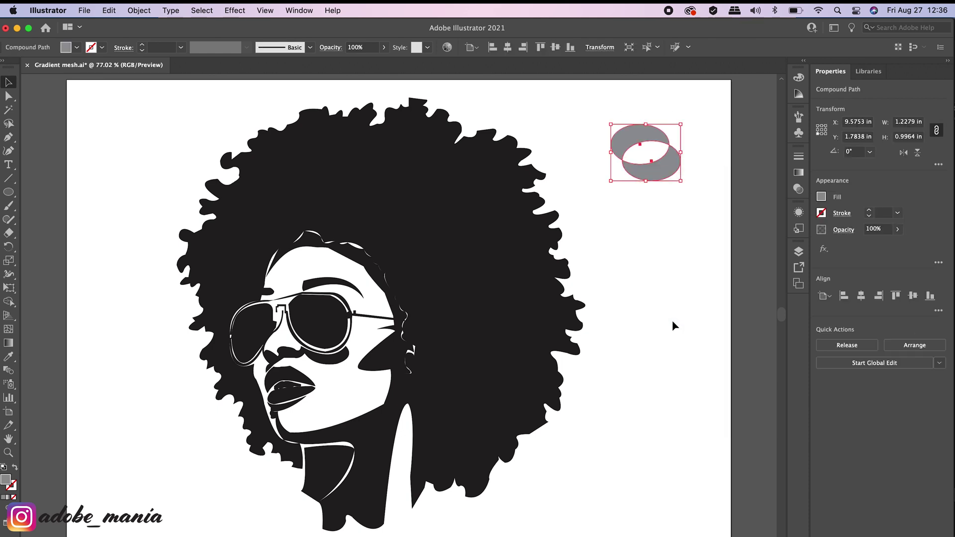
pyautogui.click(673, 143)
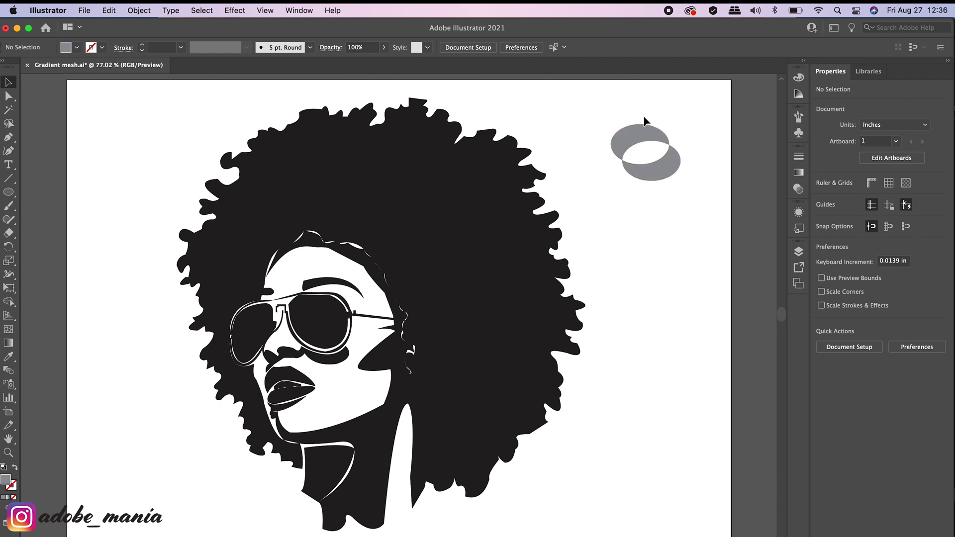
pyautogui.moveTo(648, 154); pyautogui.dragTo(675, 187)
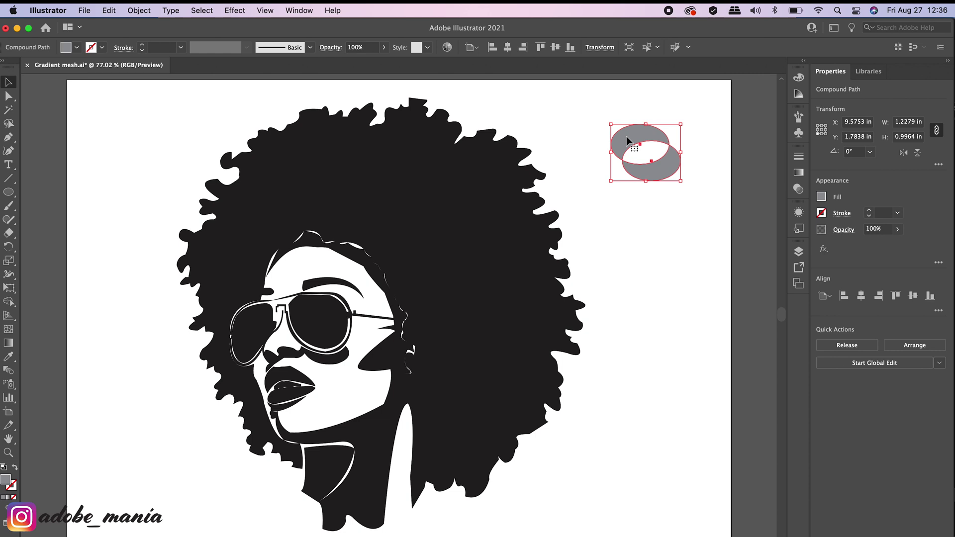
# - Delete the grey compound shape, then draw a large rectangle covering the portrait
pyautogui.press('Delete')
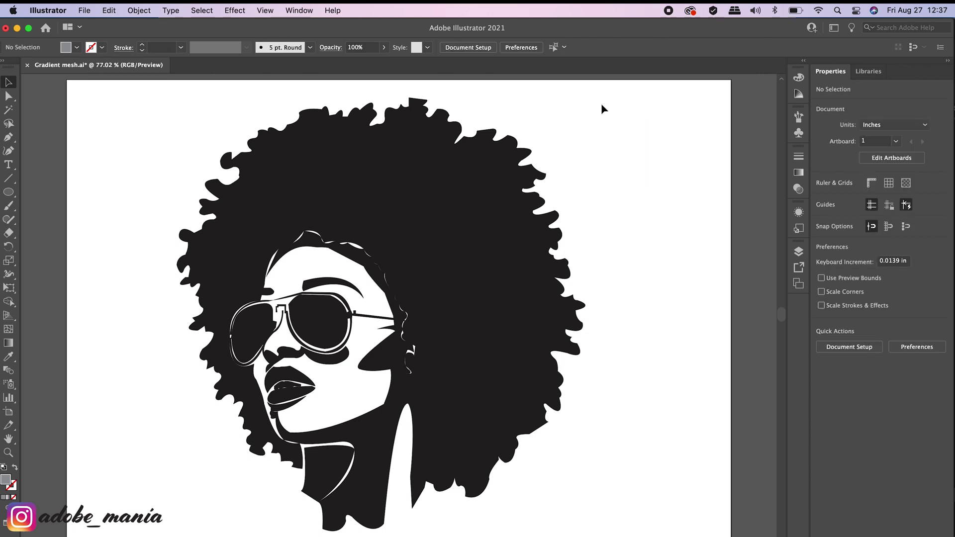
pyautogui.click(353, 178)
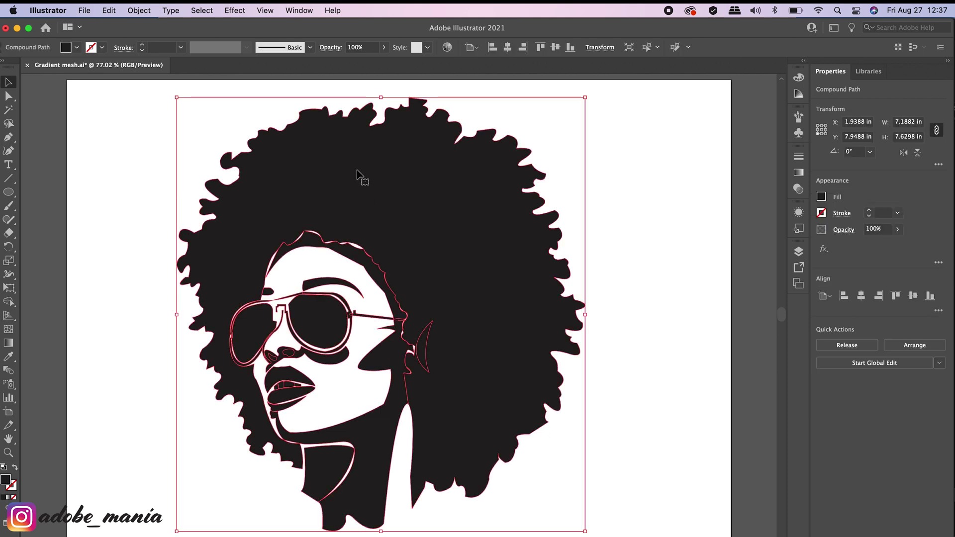
pyautogui.click(97, 174)
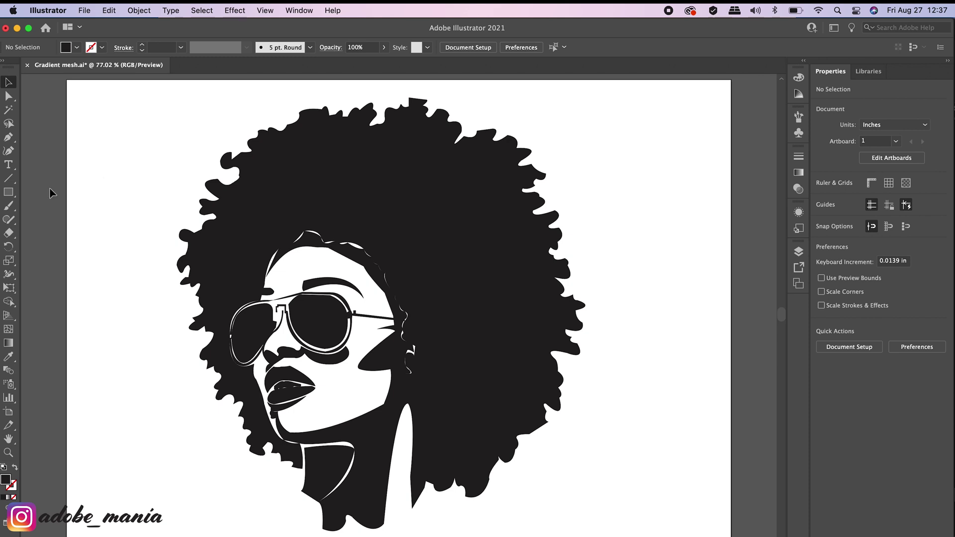
pyautogui.click(8, 193)
pyautogui.moveTo(110, 87); pyautogui.dragTo(598, 536)
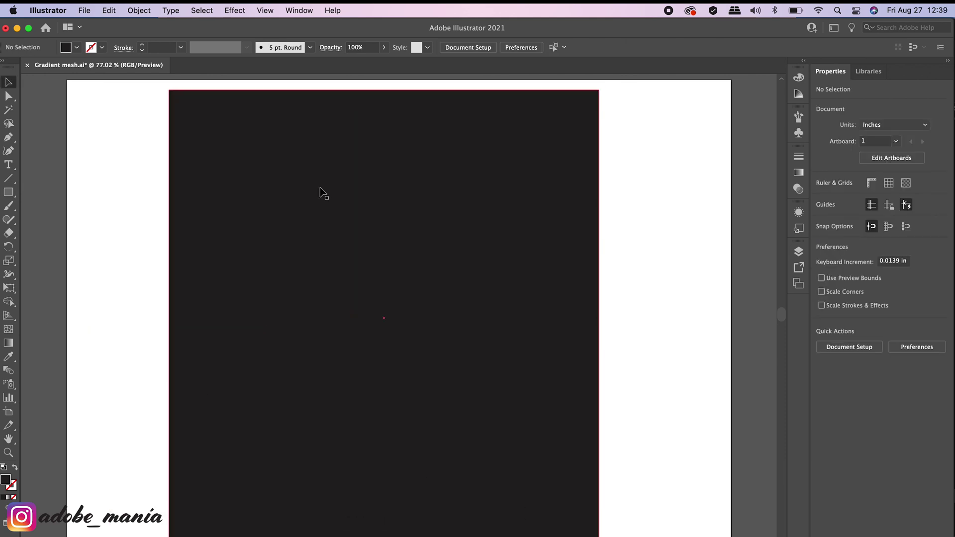
# - Apply a trial 4×4 gradient mesh to the dark rectangle via Object > Create Gradient Mesh
pyautogui.click(281, 192)
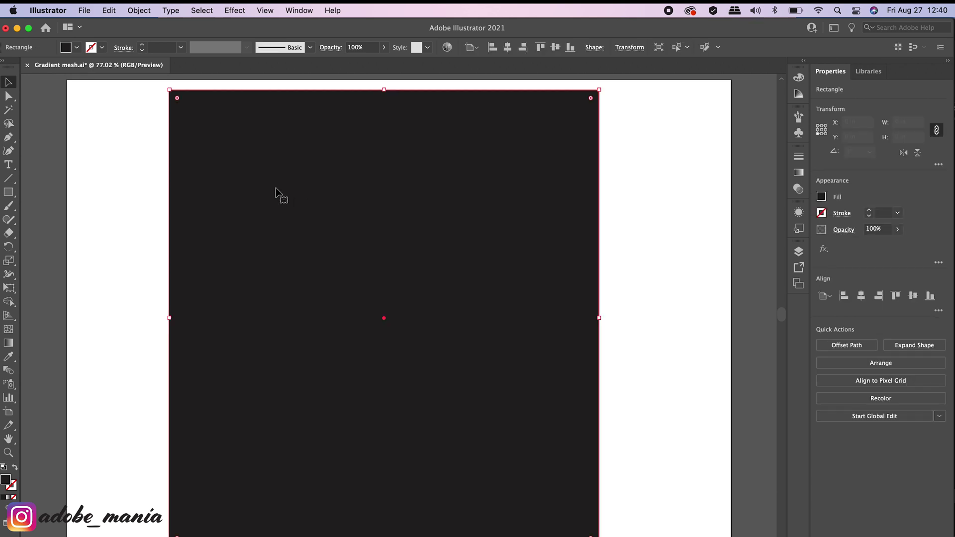
pyautogui.click(137, 10)
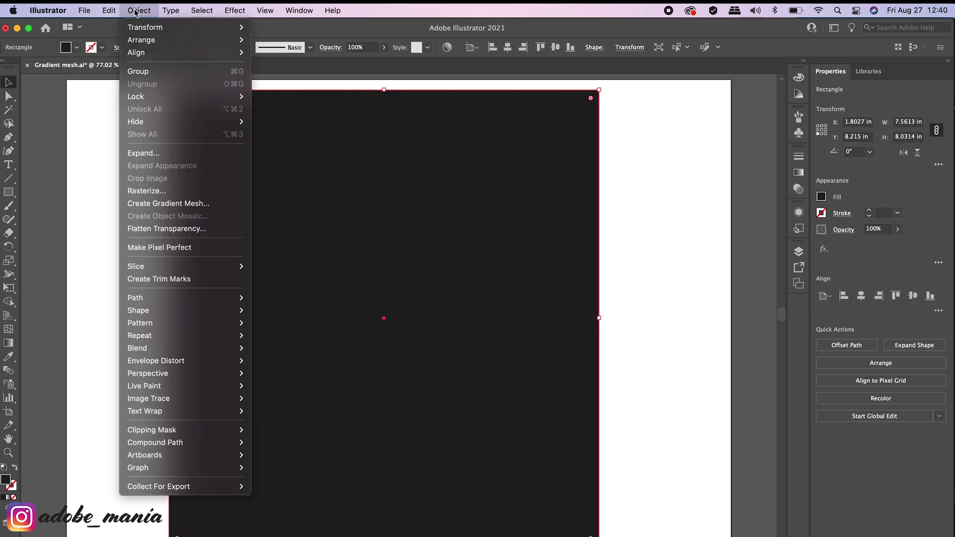
pyautogui.click(179, 204)
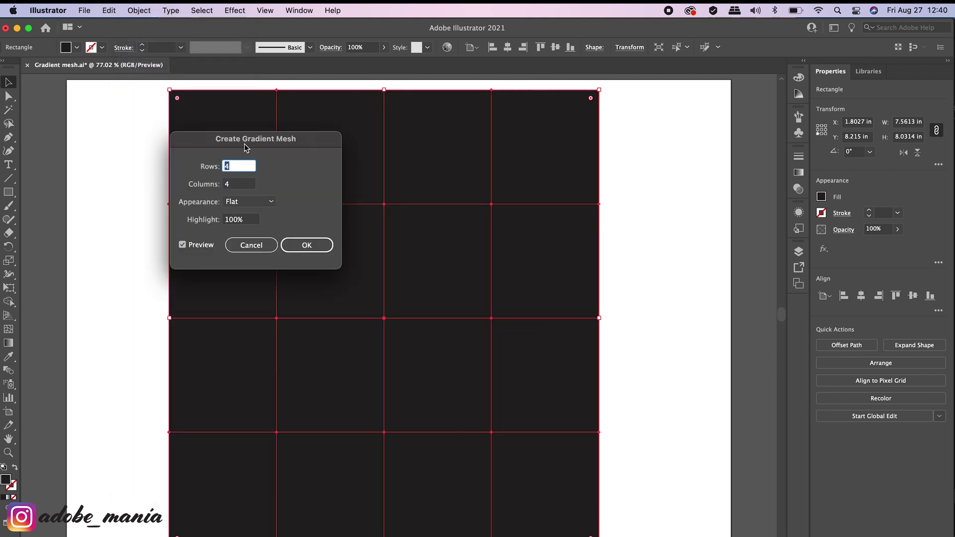
pyautogui.moveTo(314, 138); pyautogui.dragTo(336, 145)
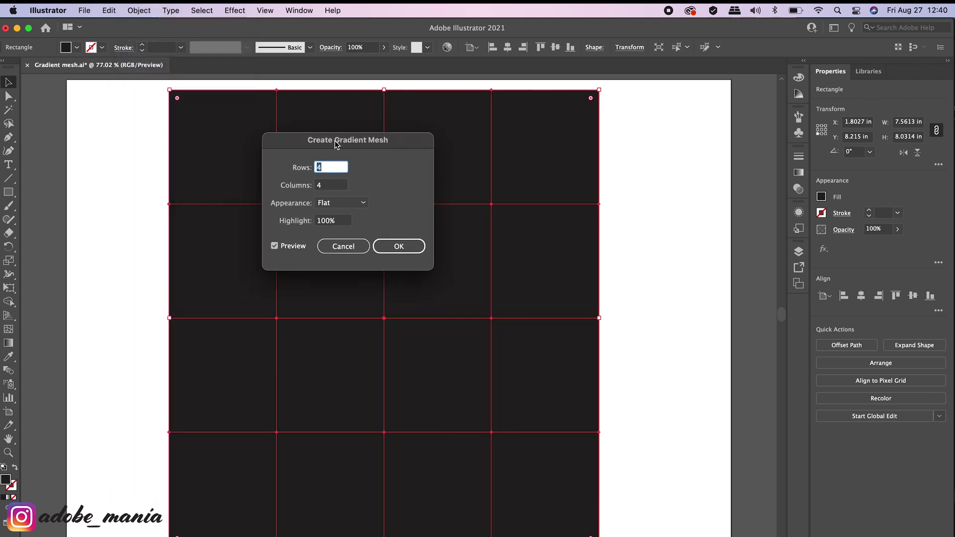
pyautogui.click(328, 185)
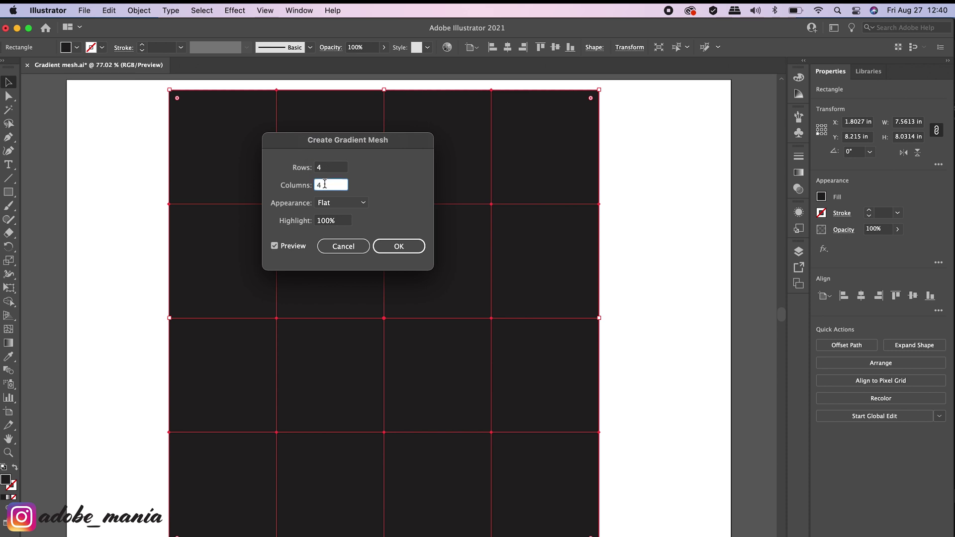
pyautogui.click(399, 247)
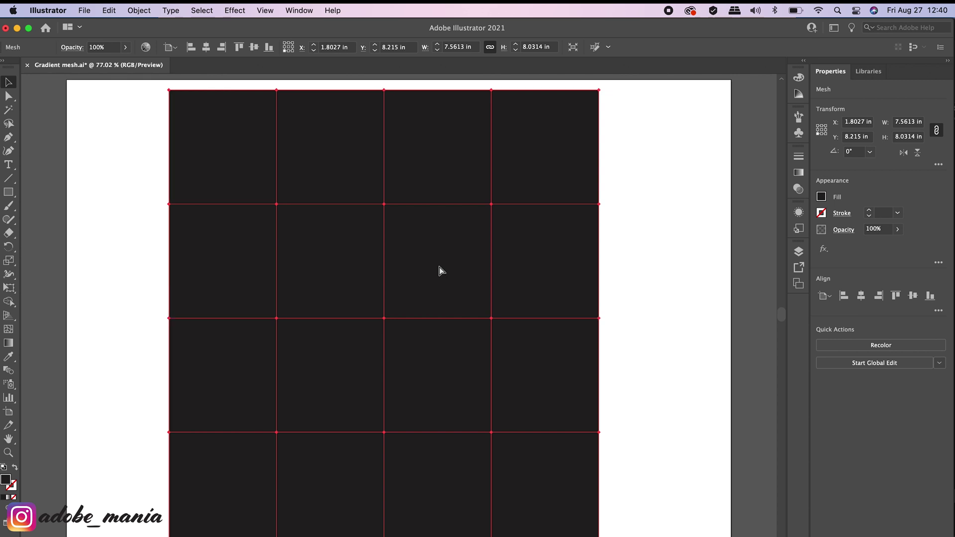
# - Undo the mesh and reselect the plain dark rectangle
pyautogui.press('super+z')
pyautogui.press('super+shift+a')
pyautogui.click(279, 257)
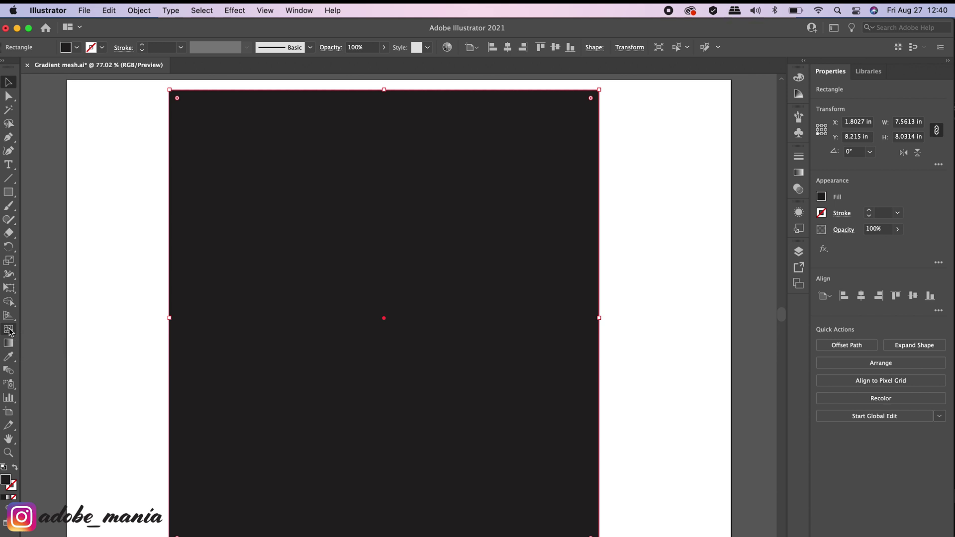
# - With the Mesh Tool, add two vertical and four horizontal mesh lines to the rectangle
pyautogui.click(10, 330)
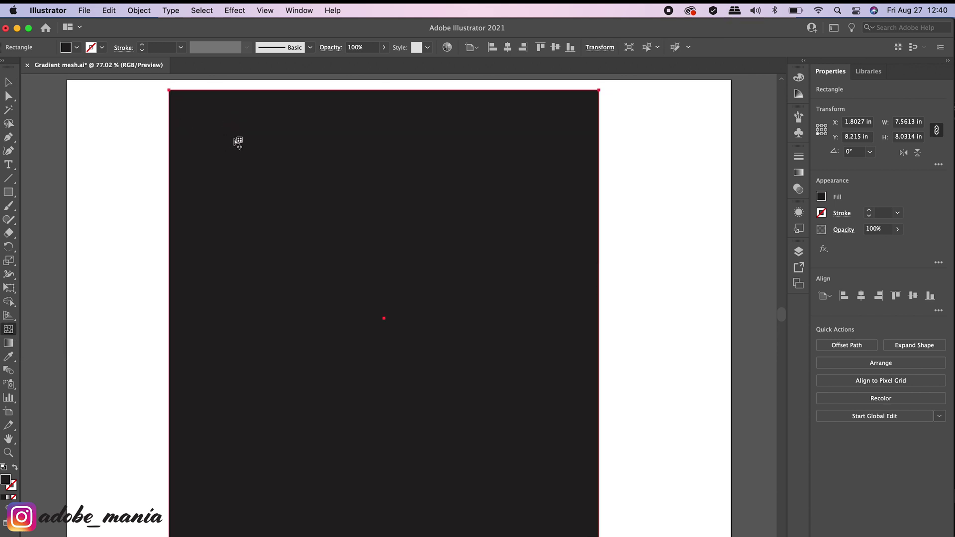
pyautogui.click(213, 90)
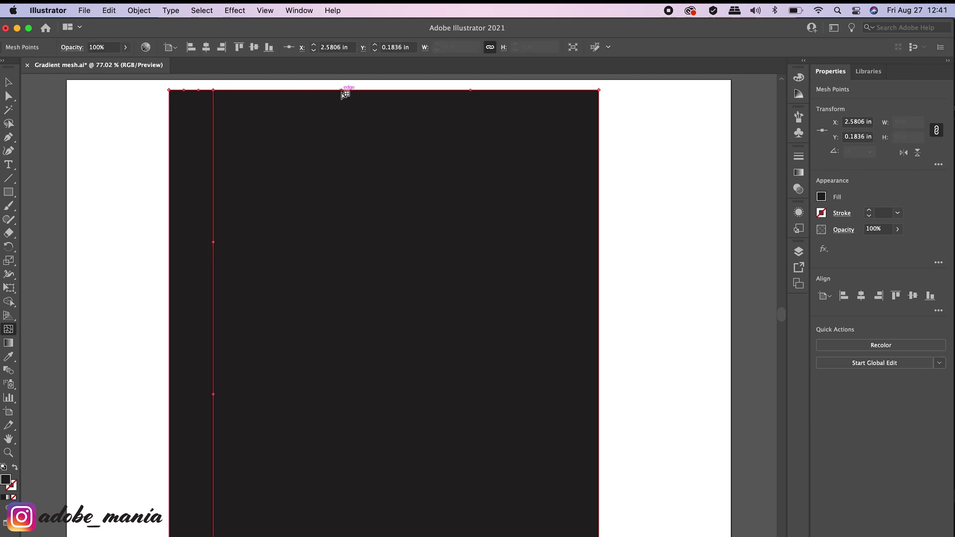
pyautogui.click(297, 90)
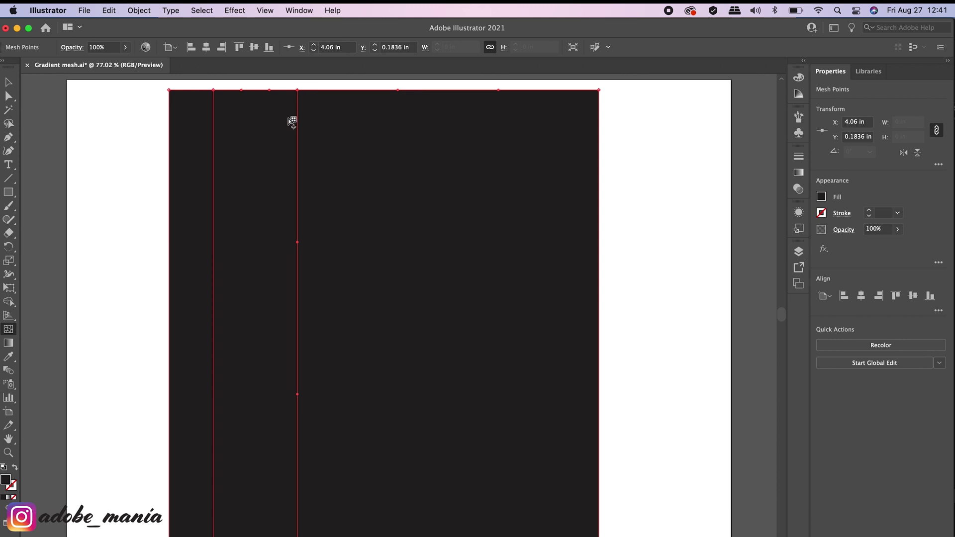
pyautogui.click(169, 182)
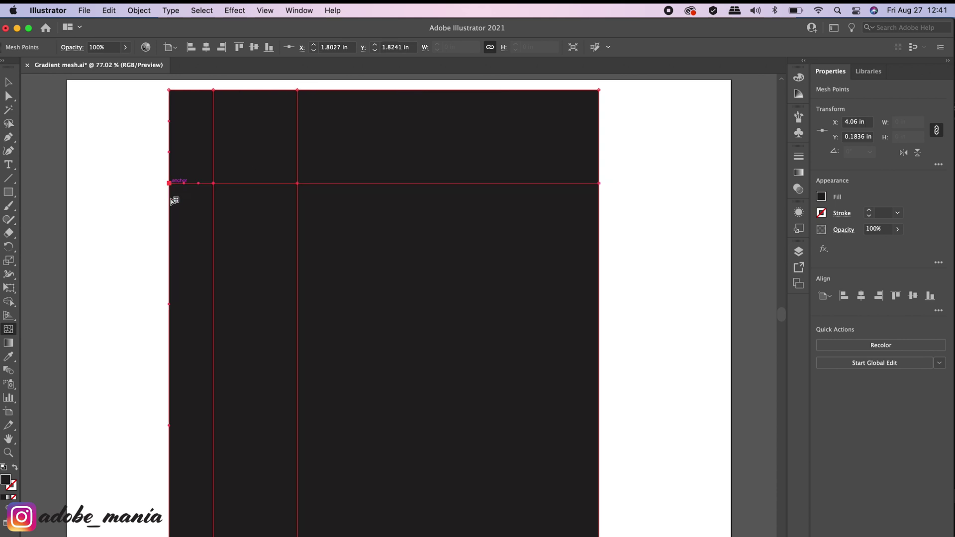
pyautogui.click(170, 385)
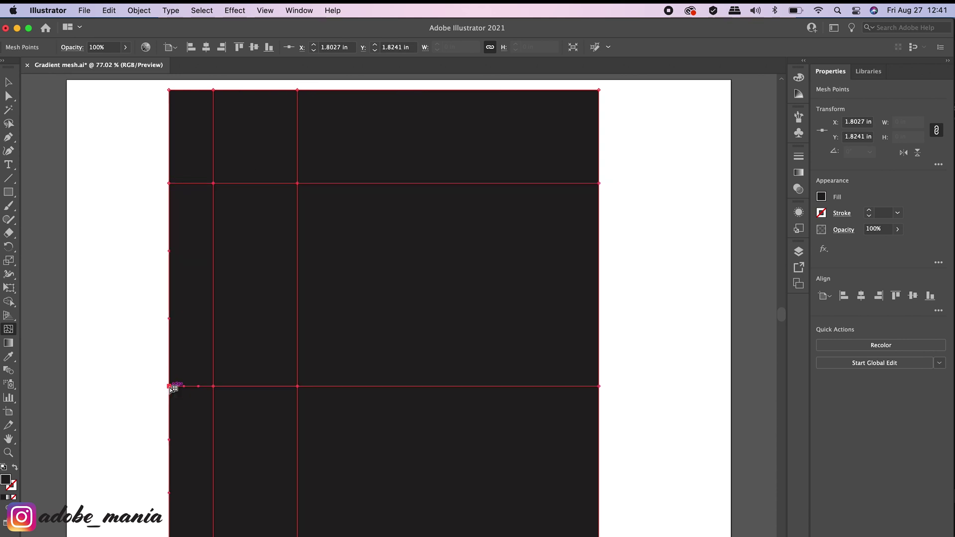
pyautogui.click(169, 275)
pyautogui.click(169, 478)
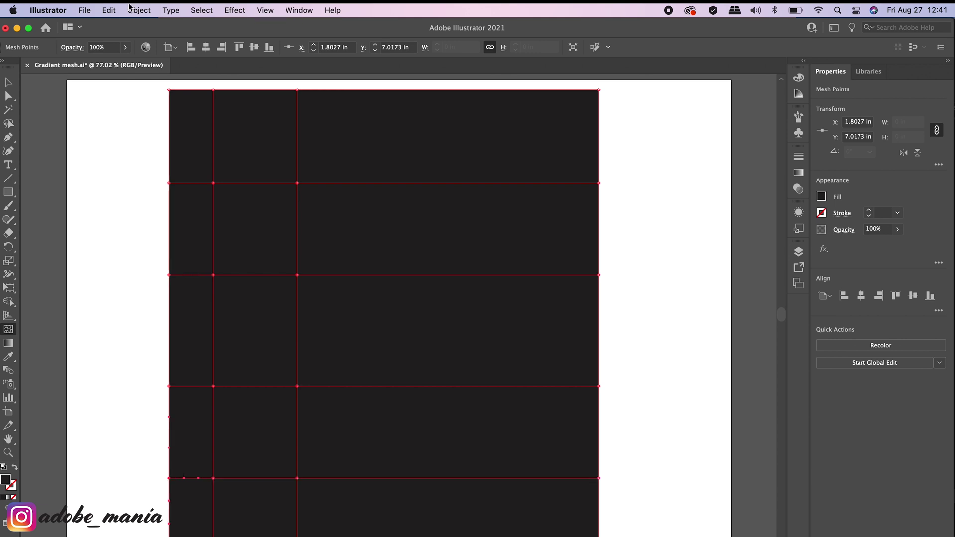
# - Add more vertical mesh lines toward the right, deleting the one nearest the right edge
pyautogui.click(385, 90)
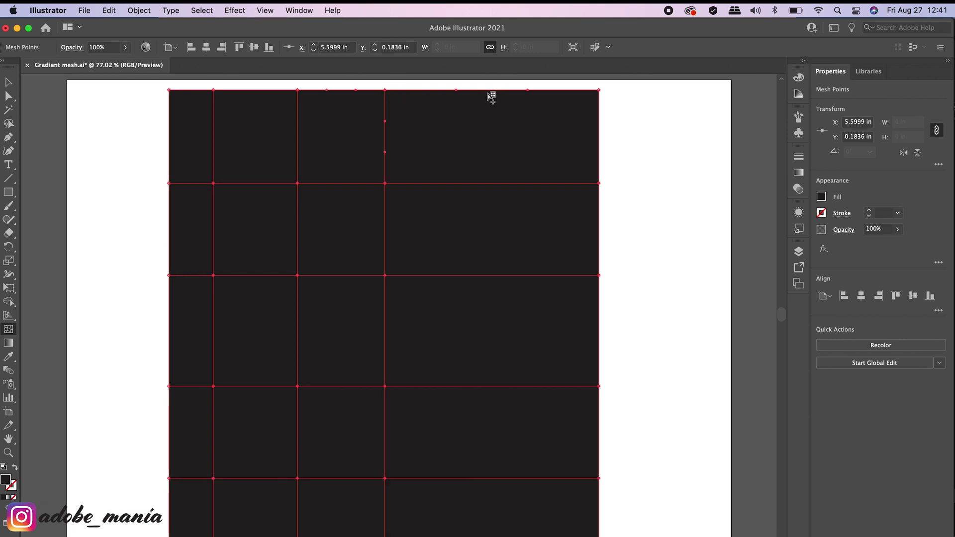
pyautogui.click(498, 90)
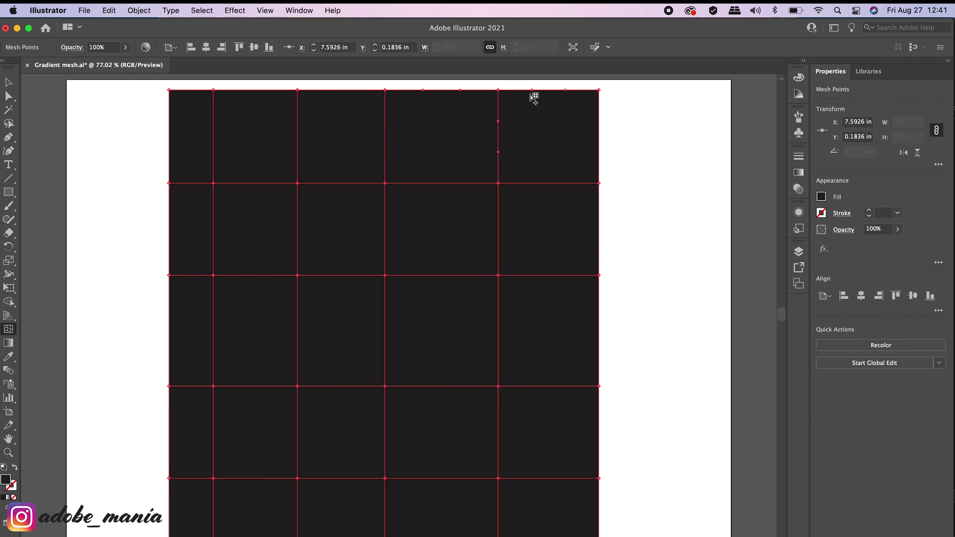
pyautogui.click(550, 90)
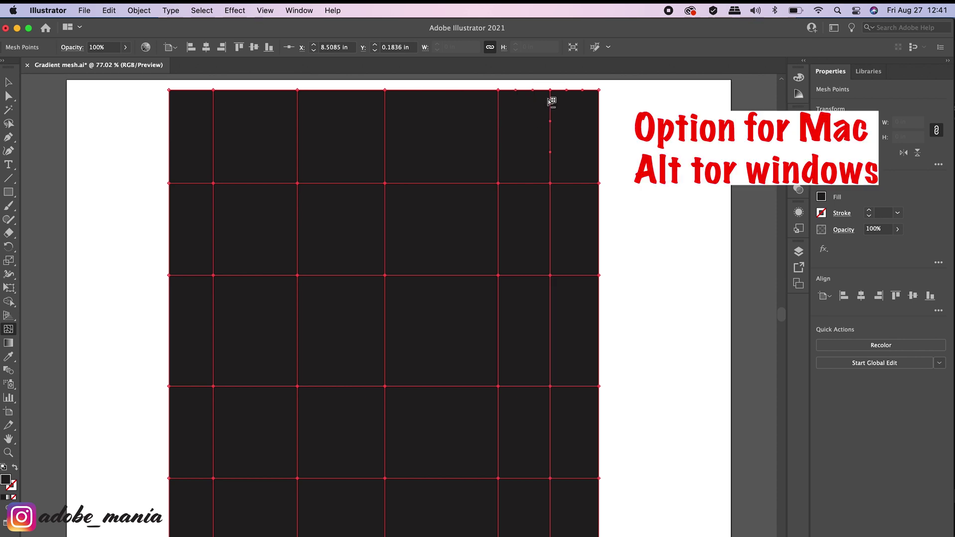
pyautogui.keyDown('alt'); pyautogui.click(550, 90); pyautogui.keyUp('alt')
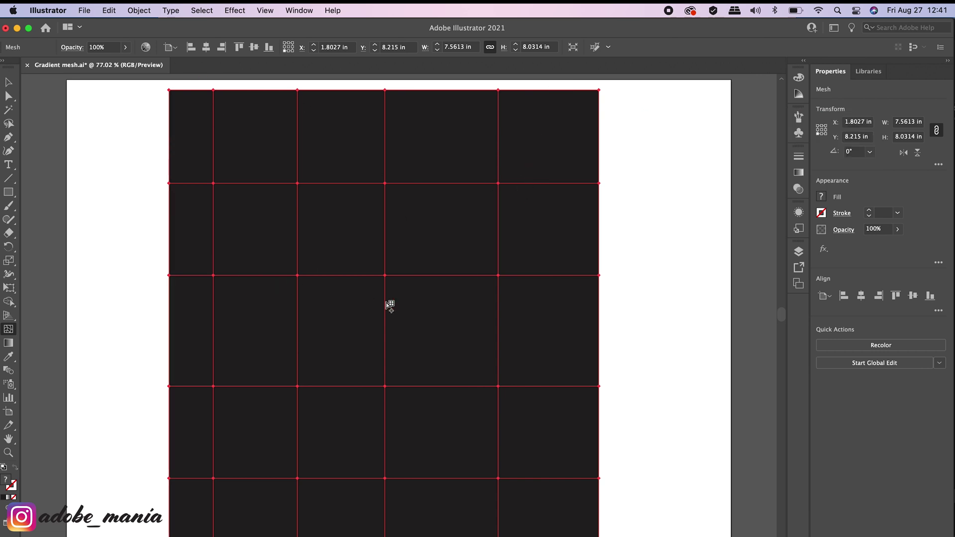
pyautogui.press('v')
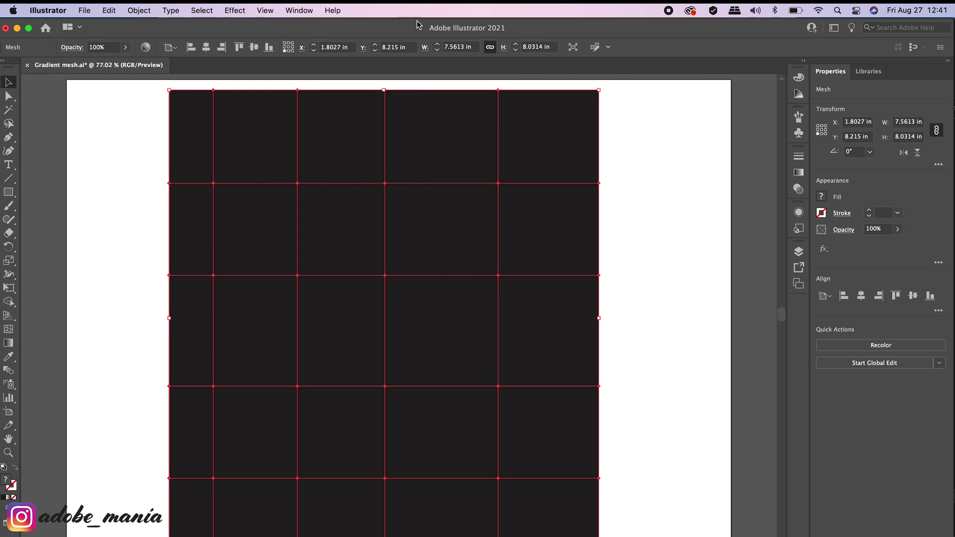
pyautogui.click(303, 11)
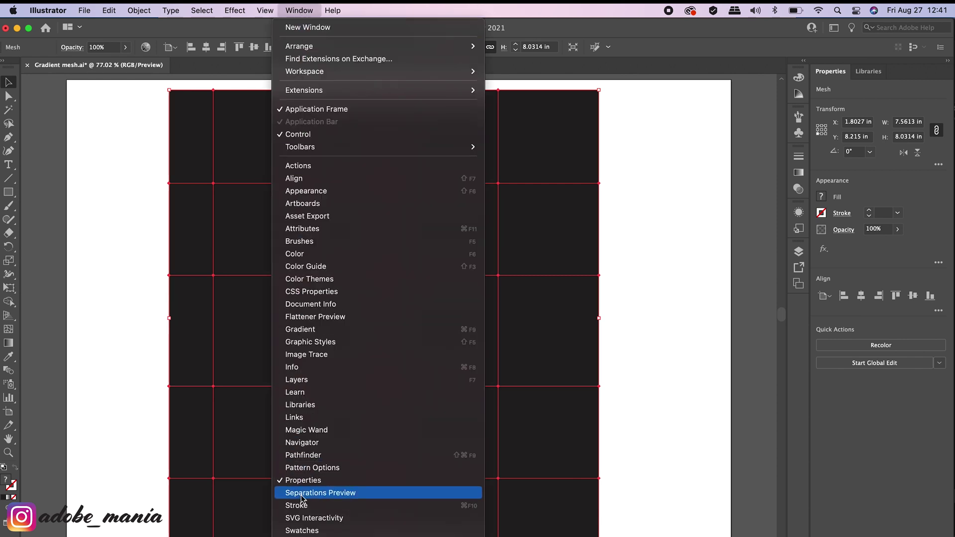
# - Open the Swatches panel, then briefly open and close the Kids Stuff swatch library
pyautogui.click(318, 530)
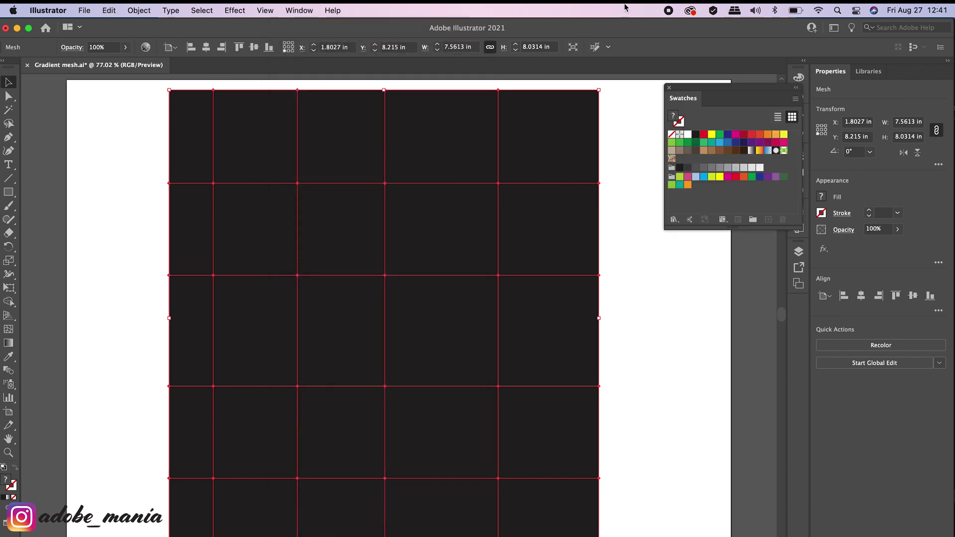
pyautogui.moveTo(766, 96); pyautogui.dragTo(724, 73)
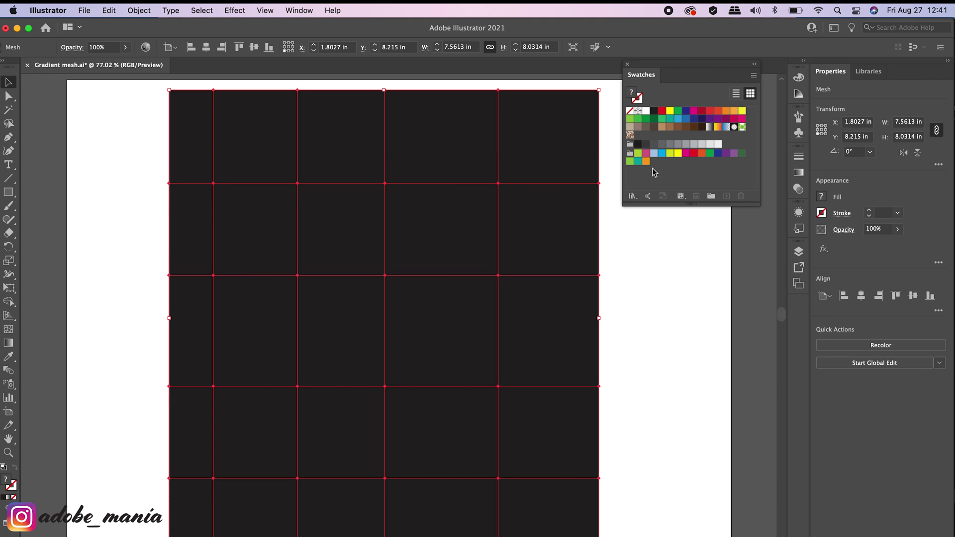
pyautogui.click(631, 198)
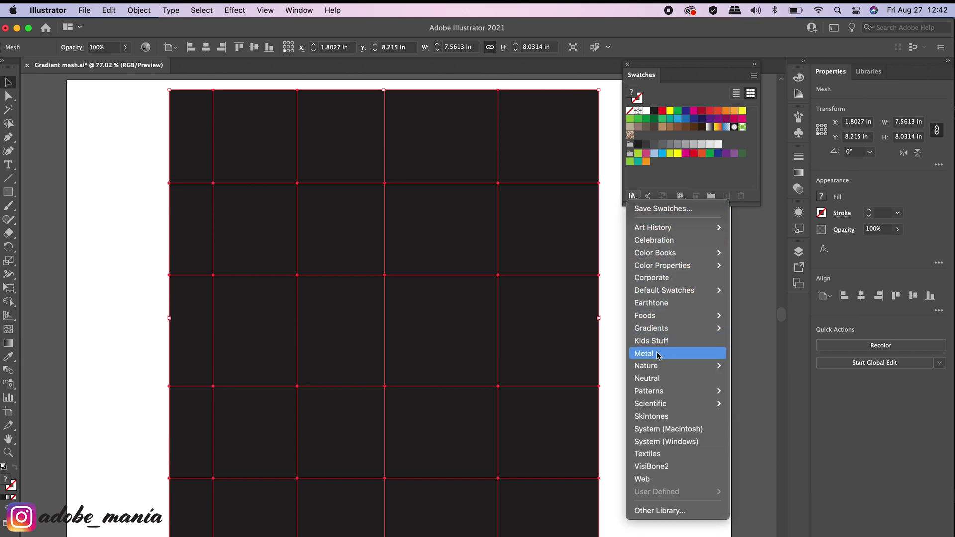
pyautogui.moveTo(662, 320)
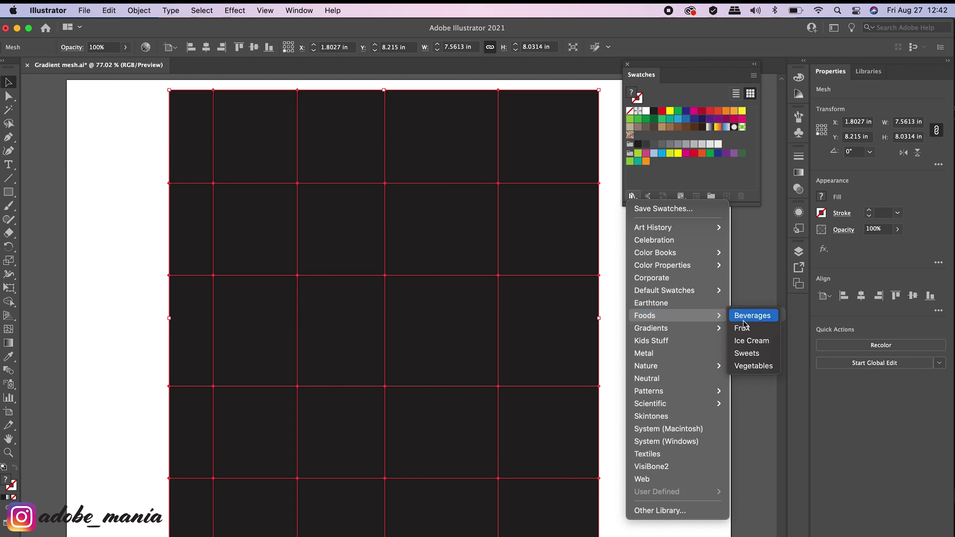
pyautogui.click(656, 342)
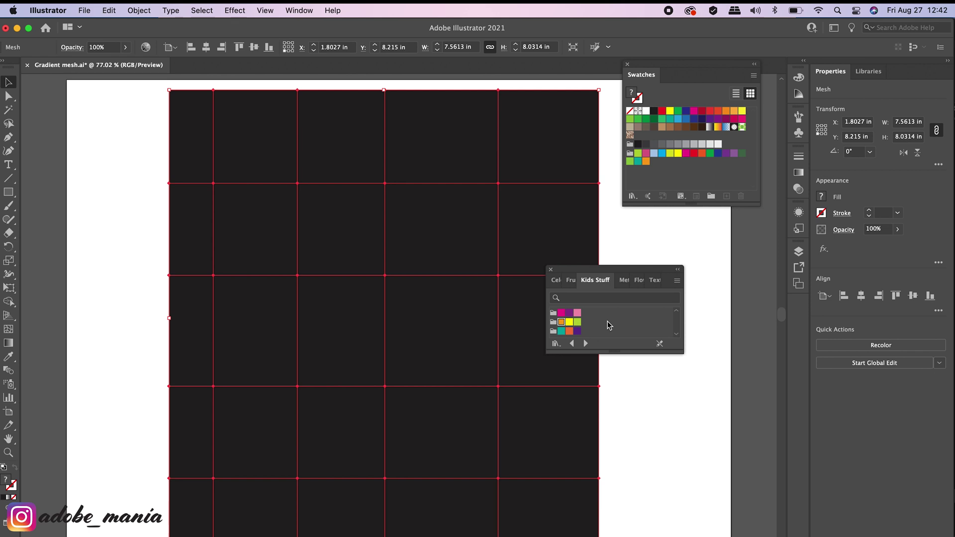
pyautogui.click(551, 269)
pyautogui.click(632, 196)
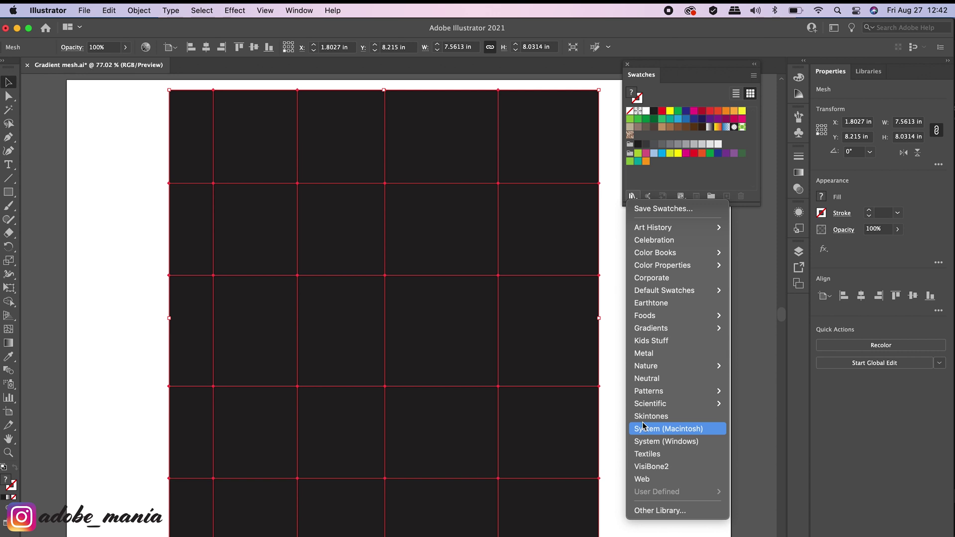
pyautogui.click(360, 209)
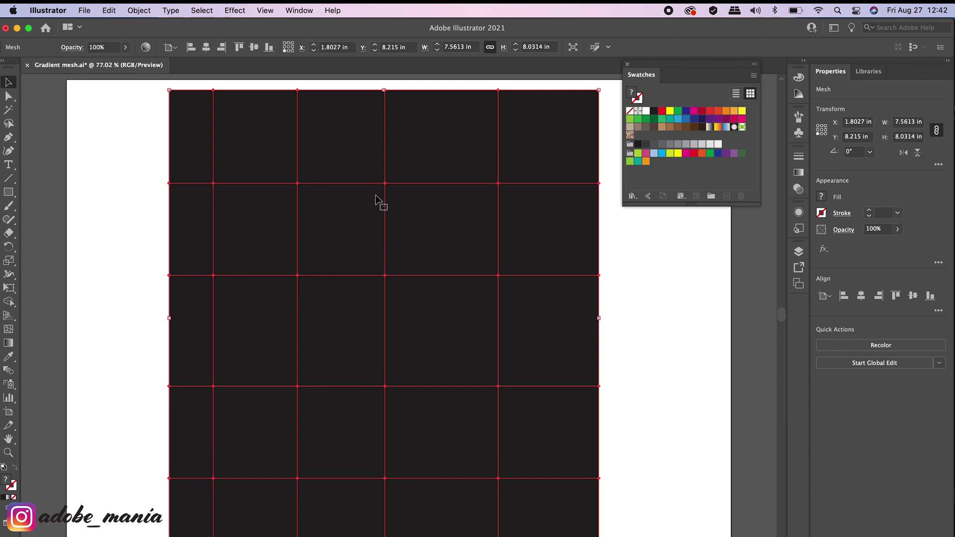
# - Colour the top-row mesh points yellow, red, magenta and green
pyautogui.click(10, 97)
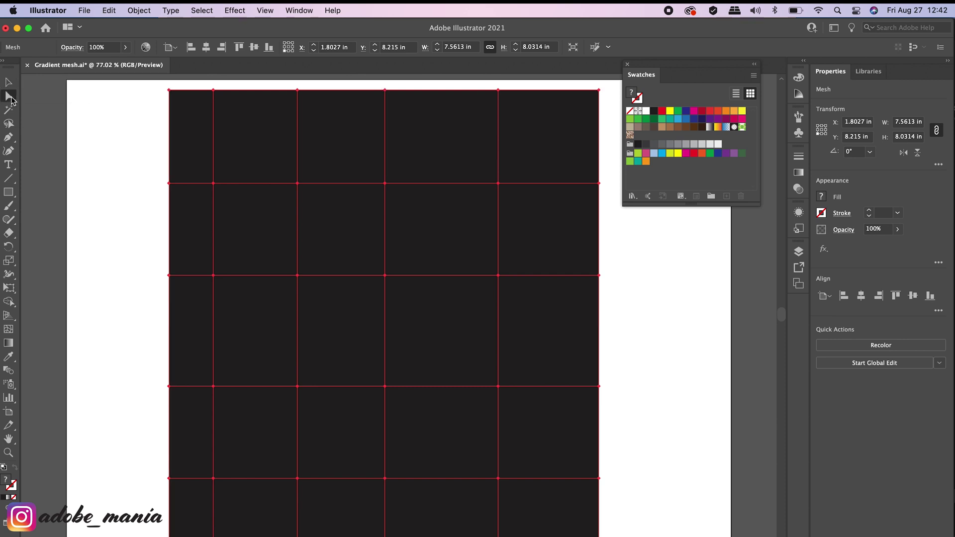
pyautogui.click(214, 183)
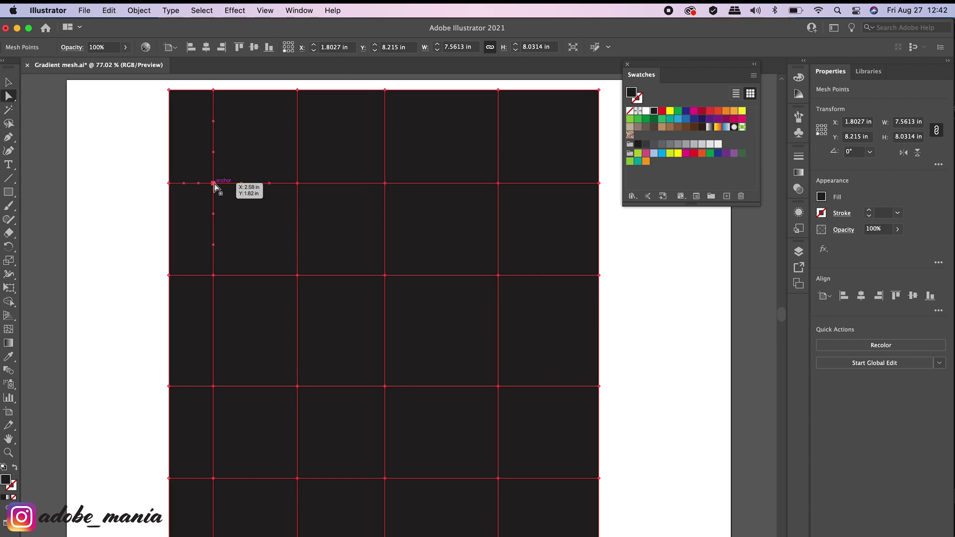
pyautogui.click(679, 158)
pyautogui.click(298, 183)
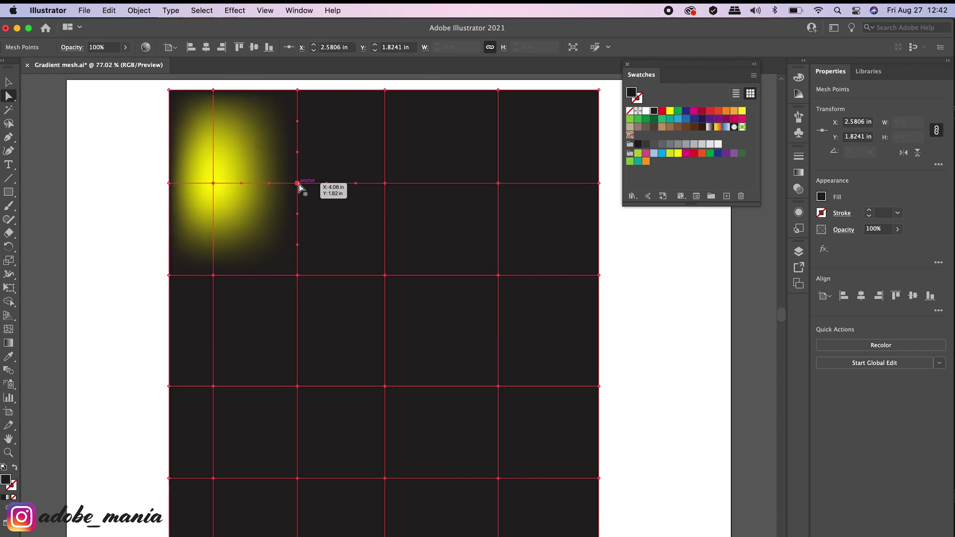
pyautogui.click(693, 154)
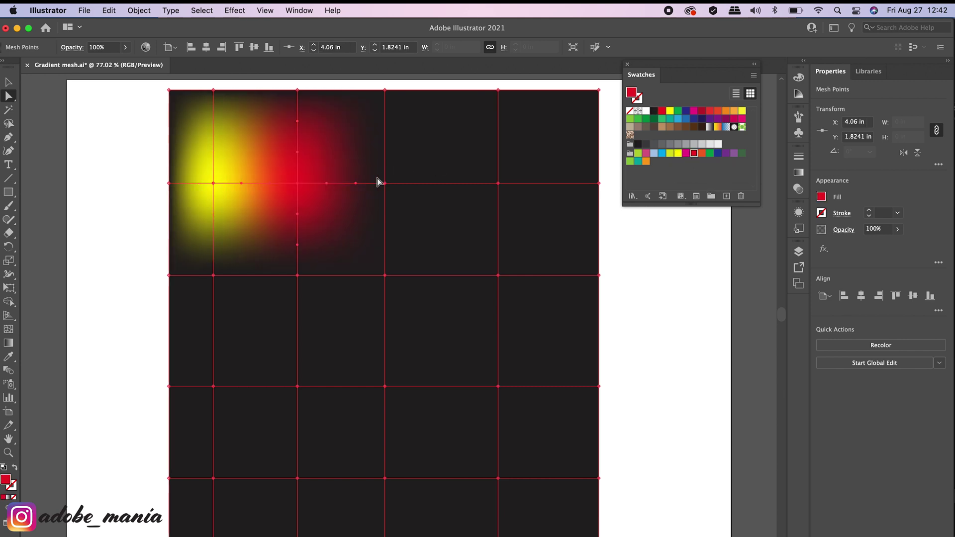
pyautogui.click(384, 183)
pyautogui.click(685, 153)
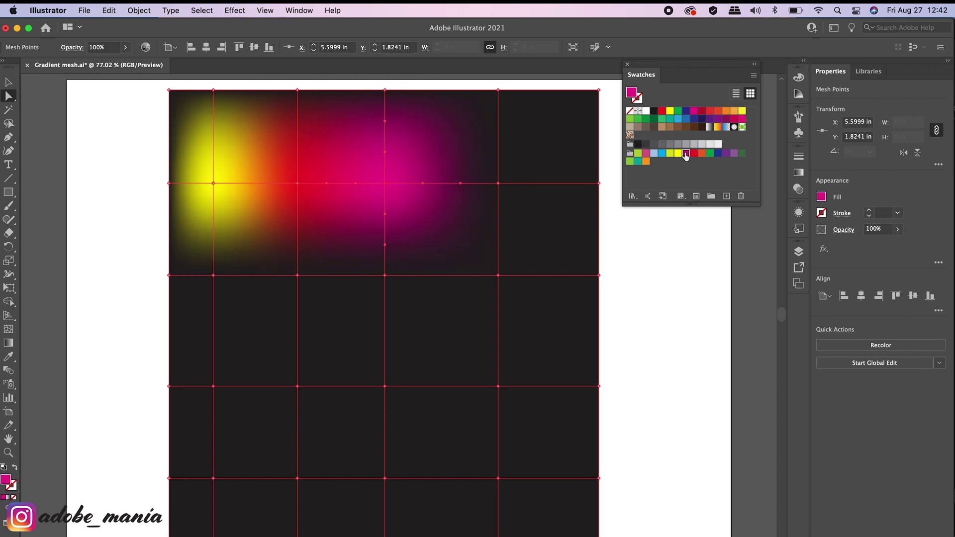
pyautogui.click(497, 183)
pyautogui.click(710, 155)
# - Colour the middle-row mesh points cyan, yellow-green and pink
pyautogui.click(384, 275)
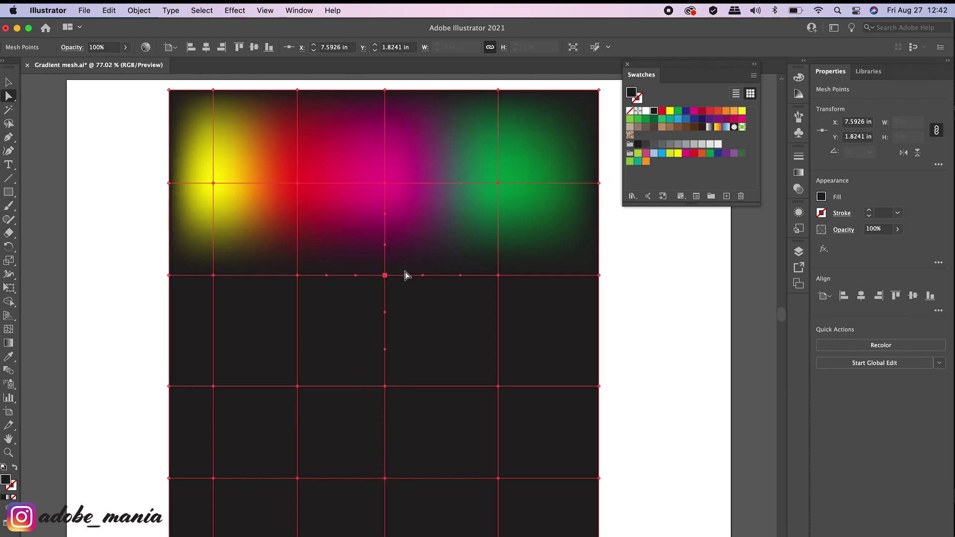
pyautogui.click(661, 153)
pyautogui.click(498, 275)
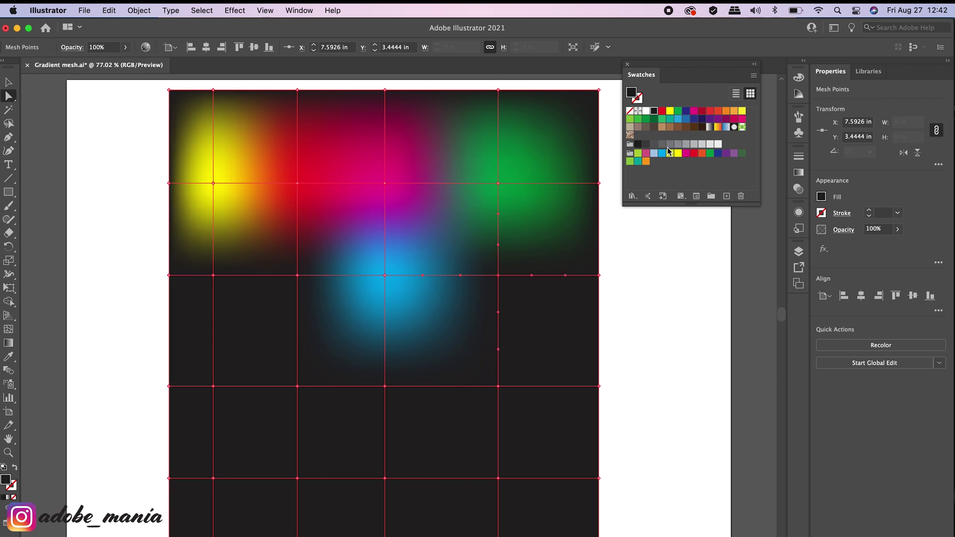
pyautogui.click(637, 153)
pyautogui.click(297, 275)
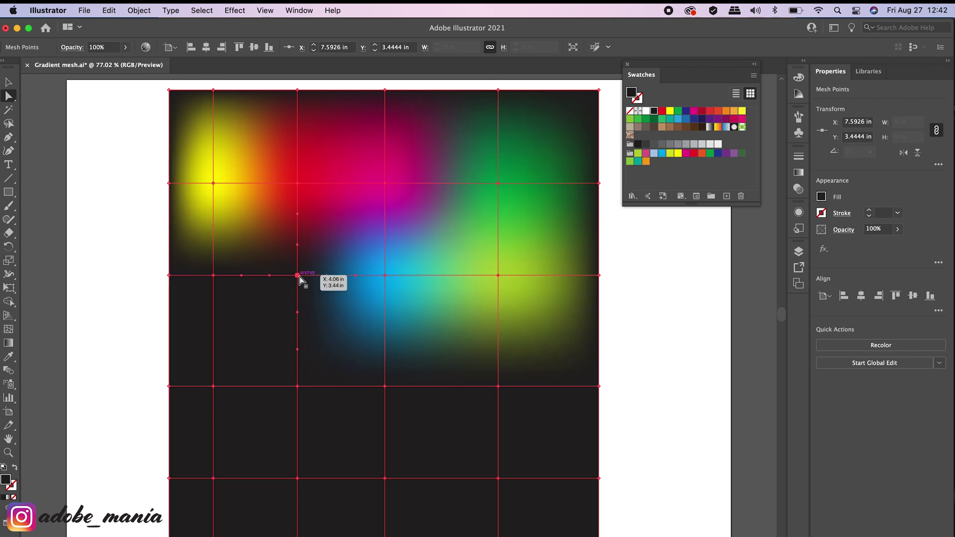
pyautogui.click(645, 152)
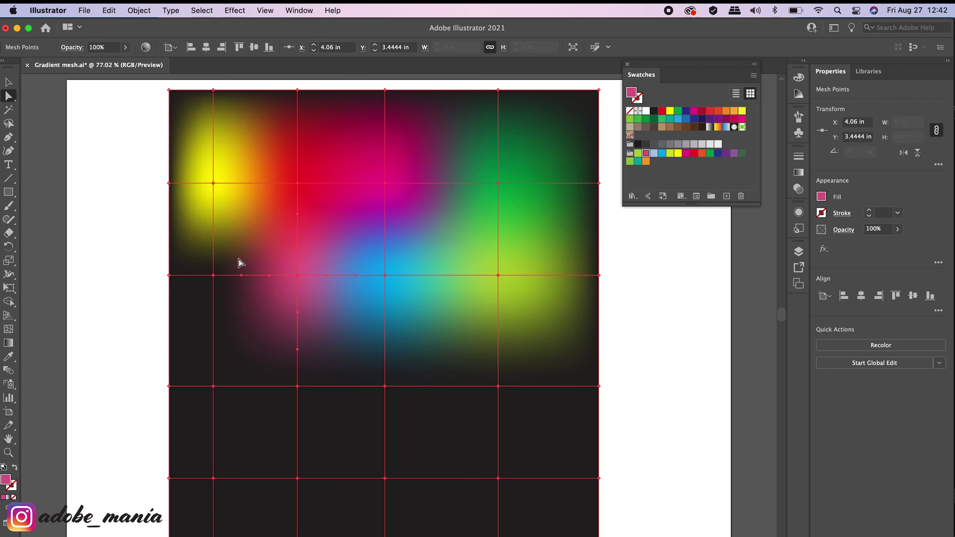
# - Colour the remaining dark left and lower mesh points, including green and yellow
pyautogui.click(213, 275)
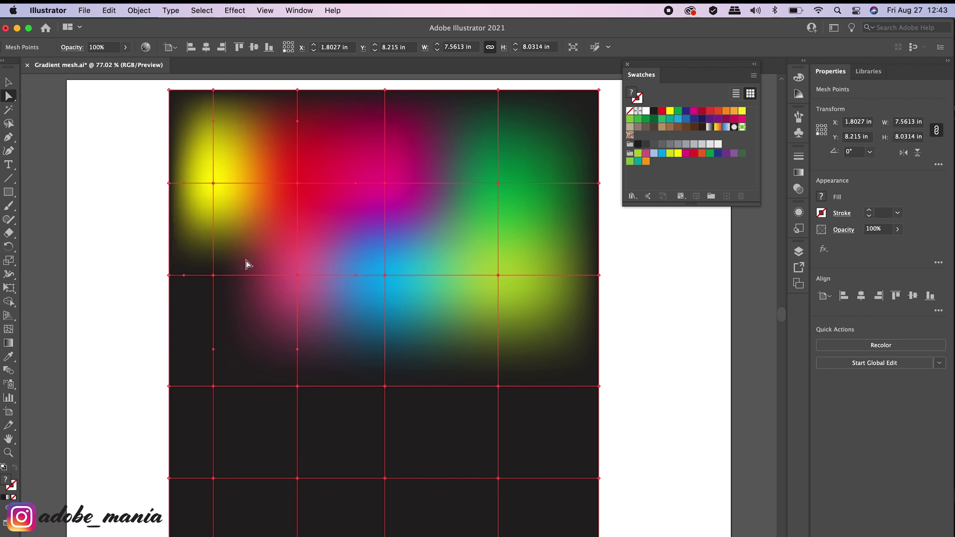
pyautogui.click(214, 276)
pyautogui.click(298, 386)
pyautogui.click(632, 163)
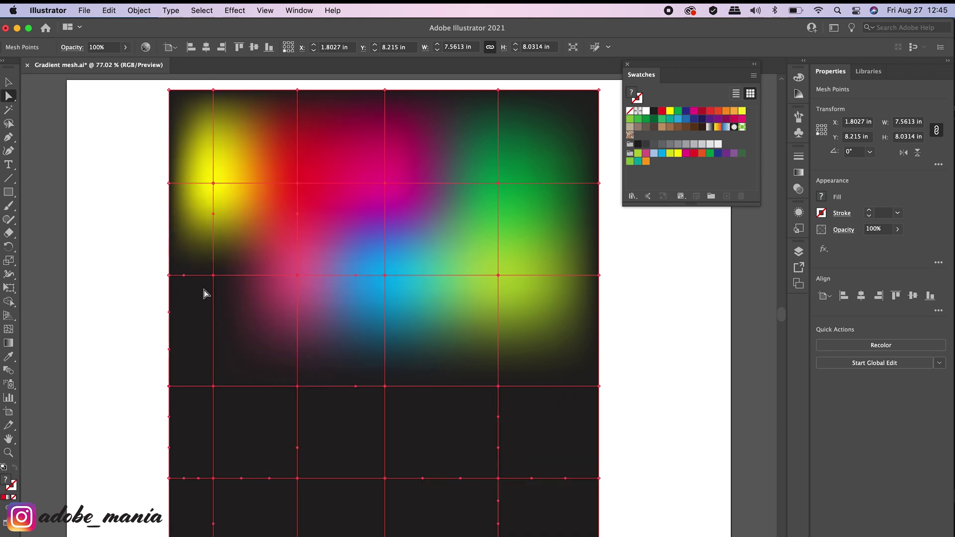
pyautogui.click(214, 275)
pyautogui.click(217, 276)
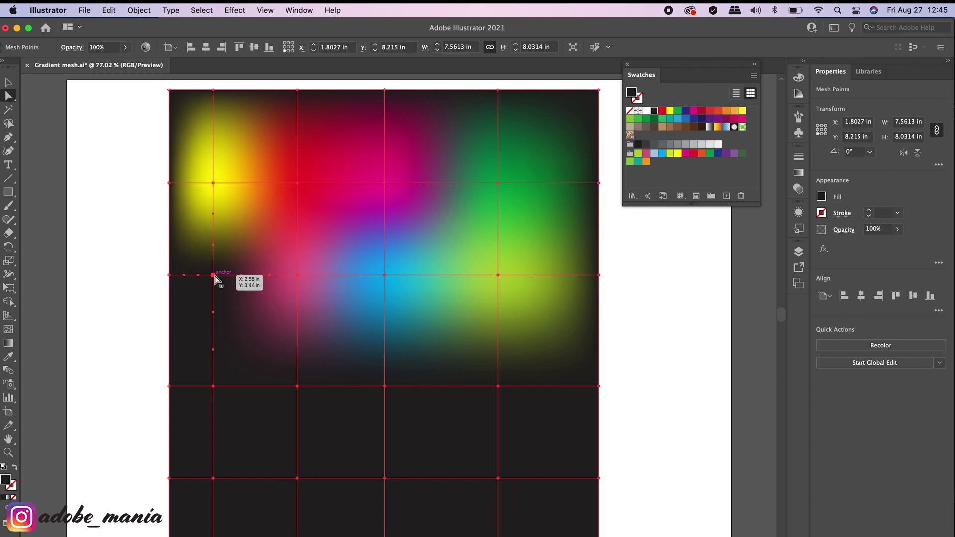
pyautogui.click(662, 153)
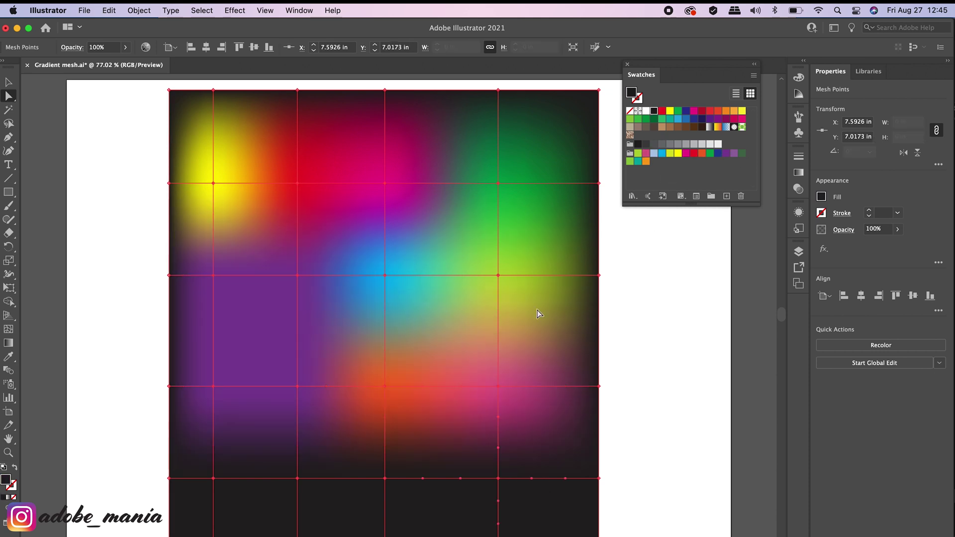
pyautogui.click(169, 183)
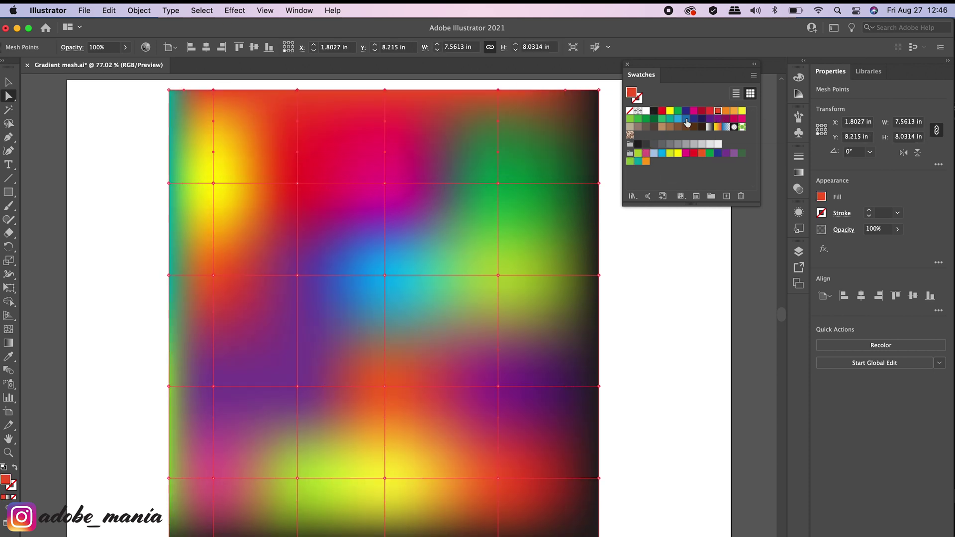
pyautogui.click(741, 110)
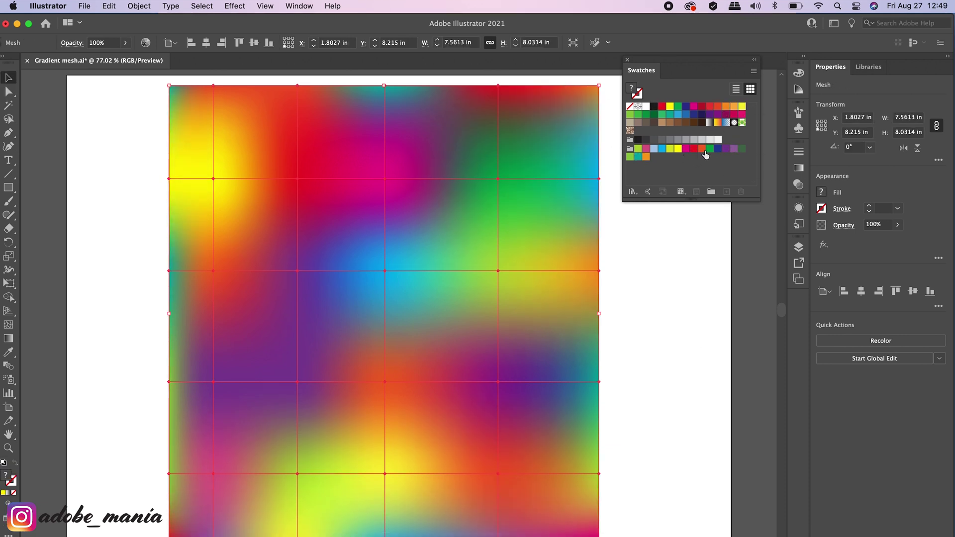
pyautogui.moveTo(693, 149); pyautogui.dragTo(500, 270)
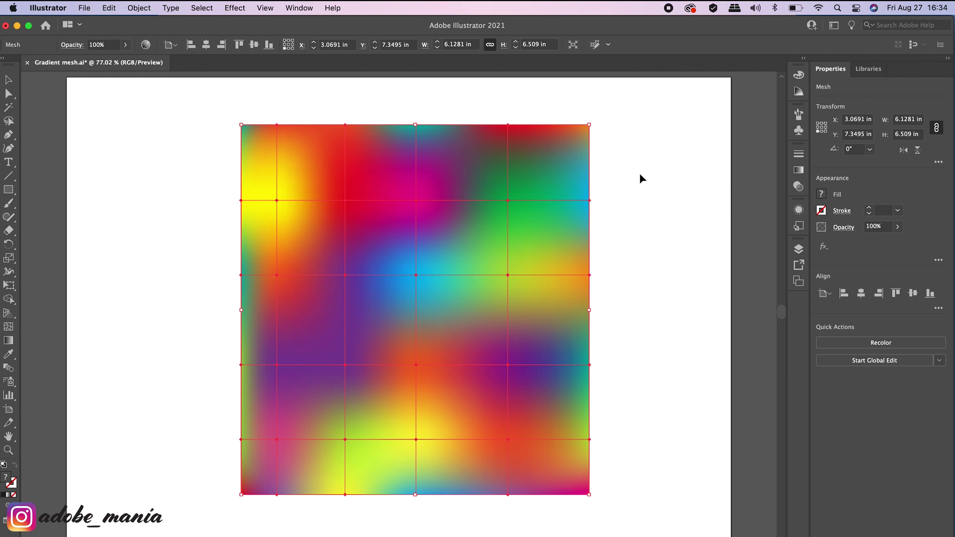
pyautogui.click(10, 95)
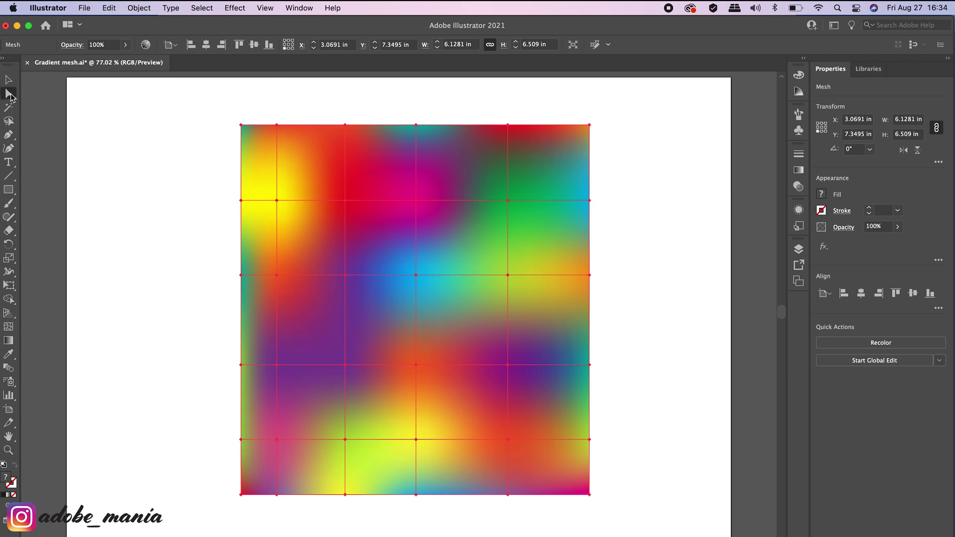
pyautogui.click(416, 202)
pyautogui.moveTo(416, 201); pyautogui.dragTo(468, 195)
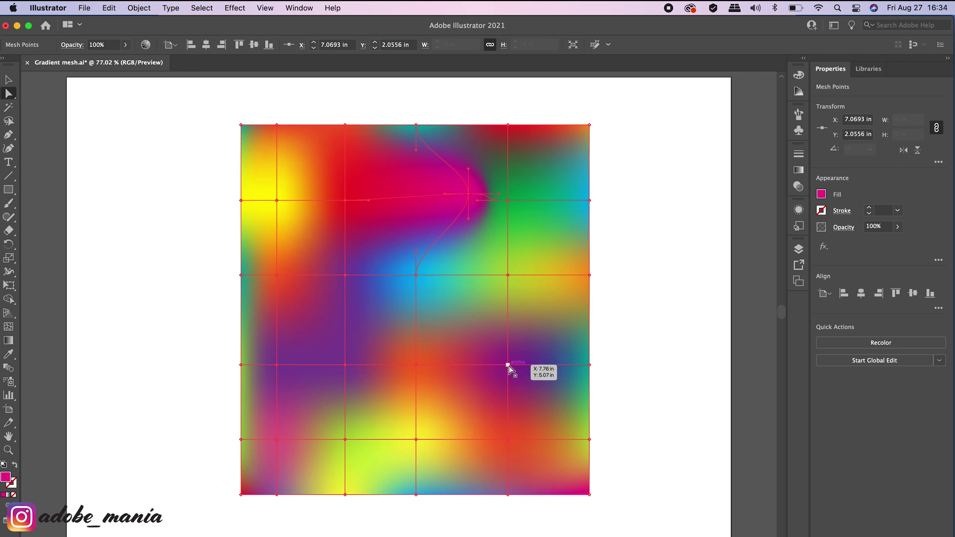
pyautogui.moveTo(508, 365); pyautogui.dragTo(398, 423)
pyautogui.press('super+v')
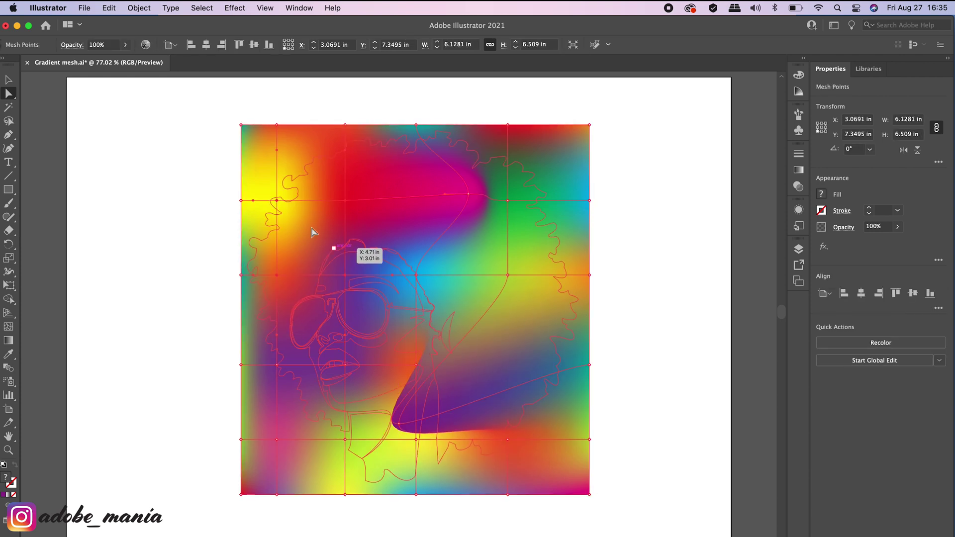
pyautogui.moveTo(345, 201); pyautogui.dragTo(277, 289)
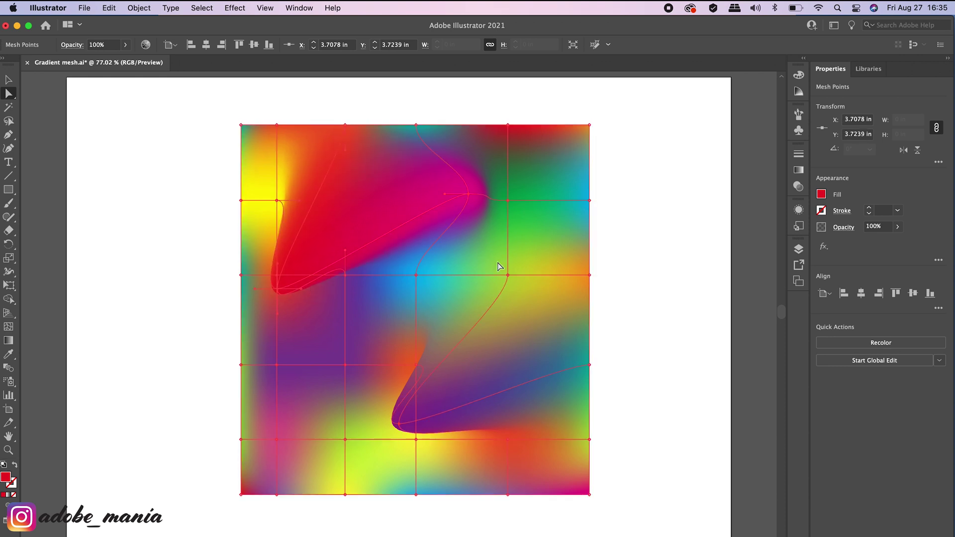
pyautogui.moveTo(510, 204); pyautogui.dragTo(552, 247)
pyautogui.click(647, 393)
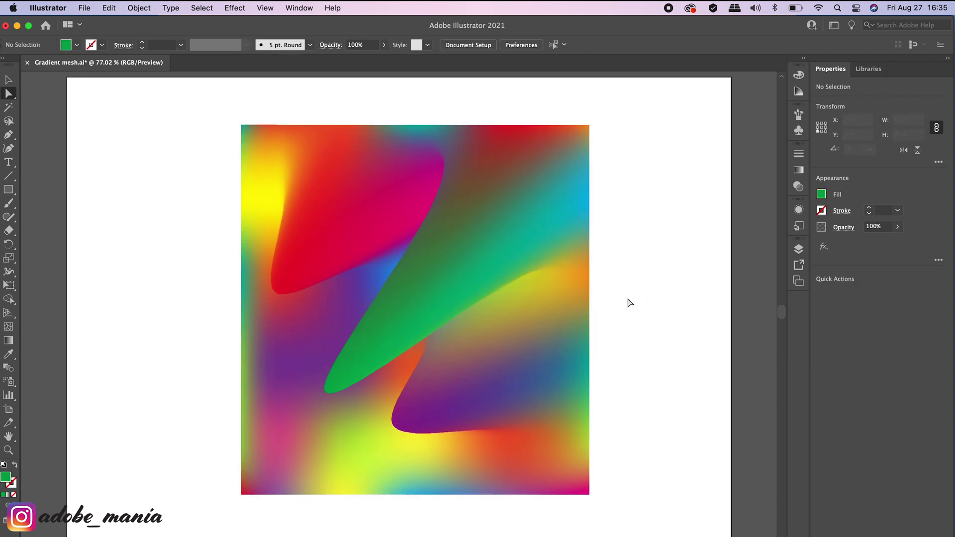
pyautogui.press('super+z')
pyautogui.press('super+z')
pyautogui.press('super+z')
pyautogui.press('super+z')
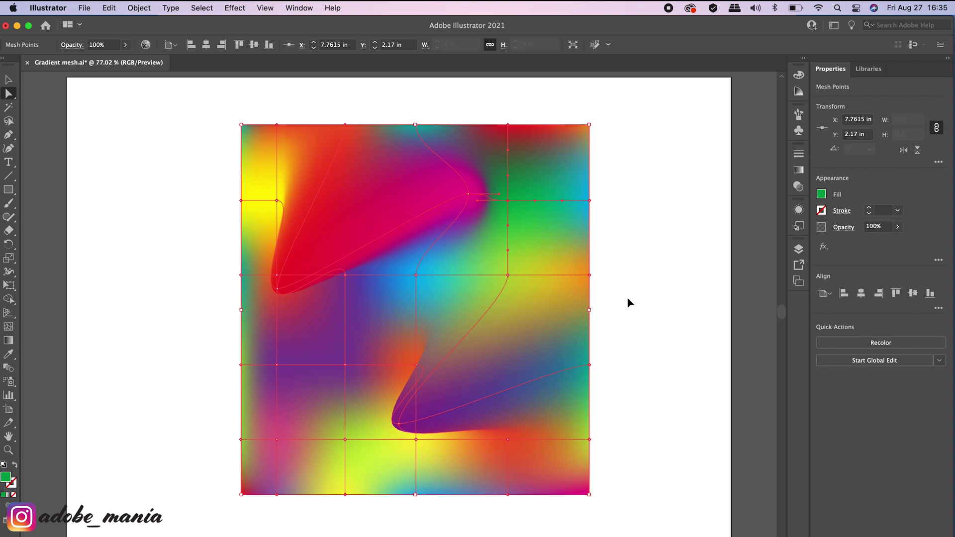
pyautogui.press('super+z')
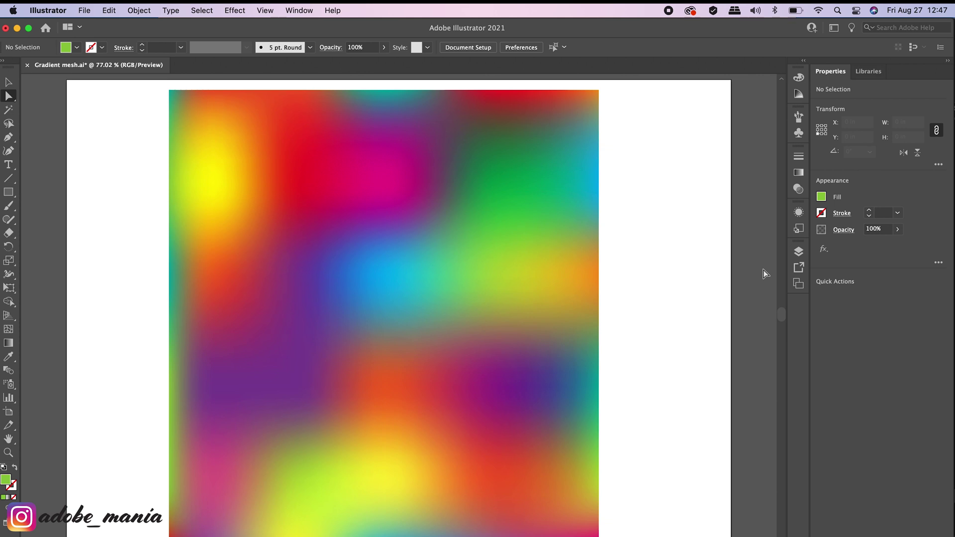
# - Send the rainbow mesh to the back, behind the black portrait silhouette
pyautogui.click(503, 239)
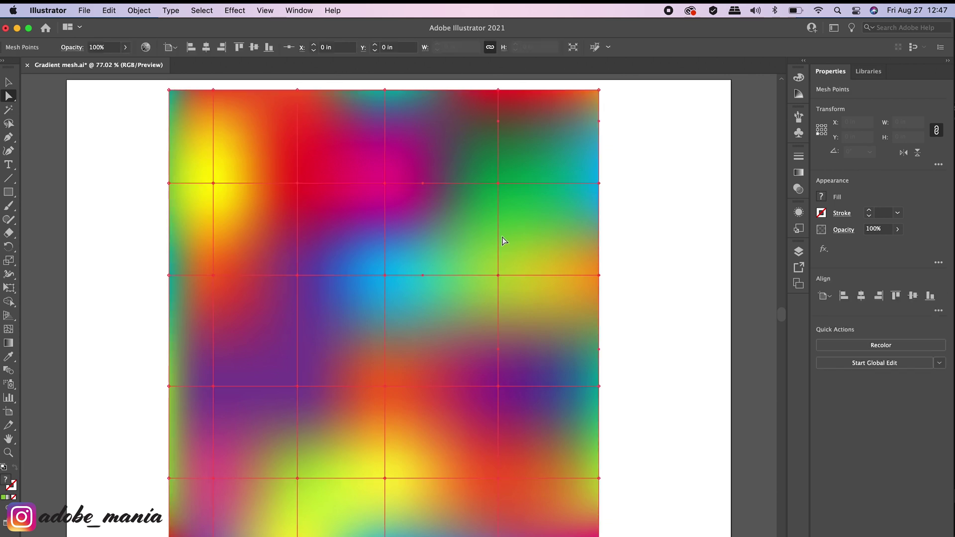
pyautogui.rightClick(429, 218)
pyautogui.moveTo(472, 288)
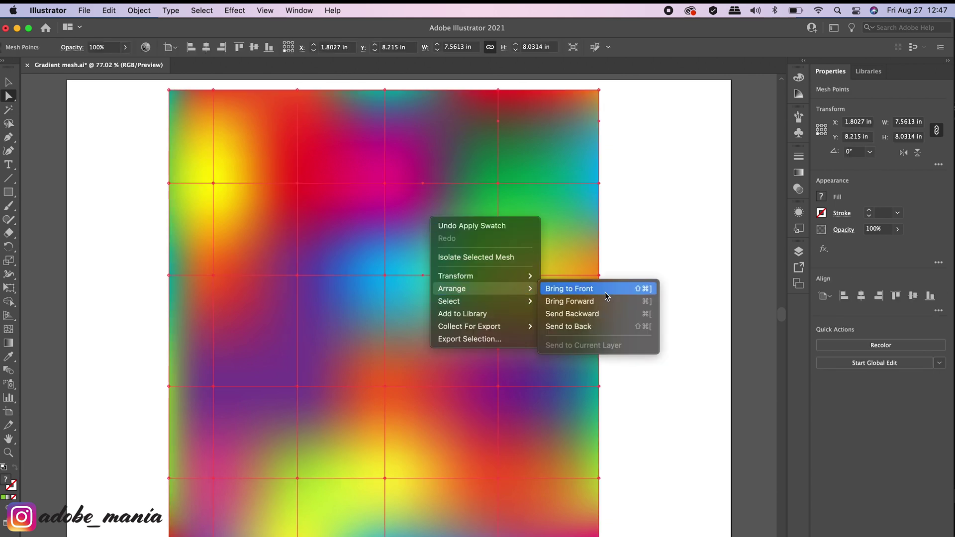
pyautogui.click(597, 326)
pyautogui.click(669, 328)
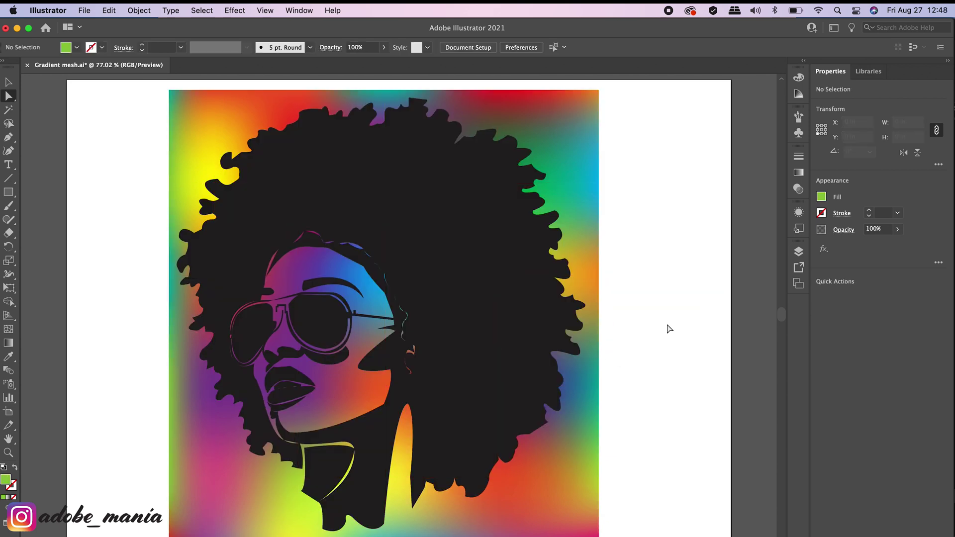
# - Select all artwork and make a clipping mask so the rainbow fills the hair silhouette
pyautogui.press('super+a')
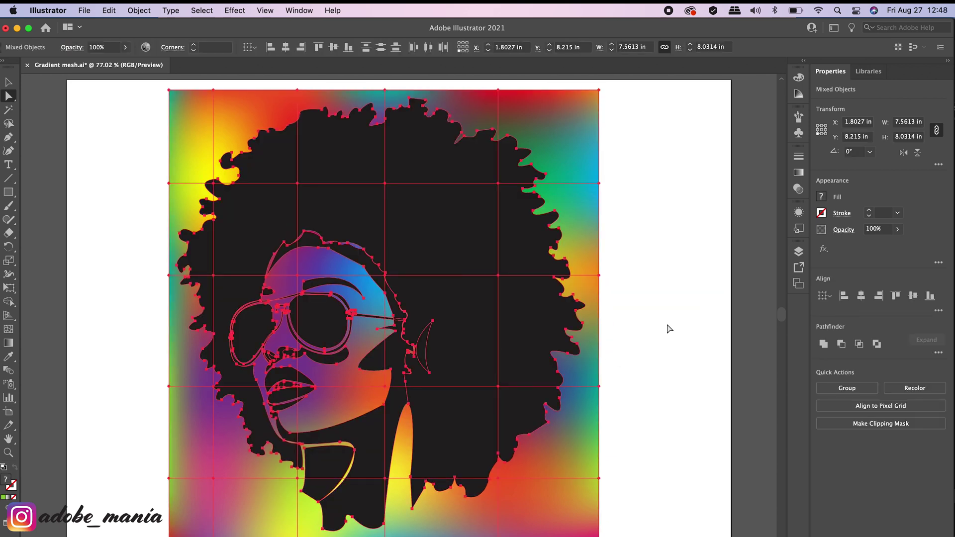
pyautogui.keyDown('ctrl'); pyautogui.click(456, 232); pyautogui.keyUp('ctrl')
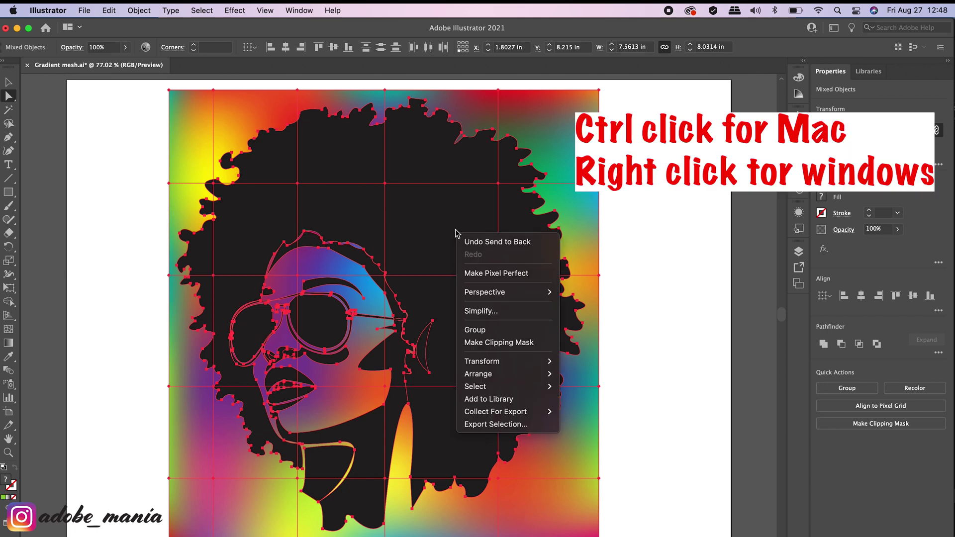
pyautogui.click(676, 325)
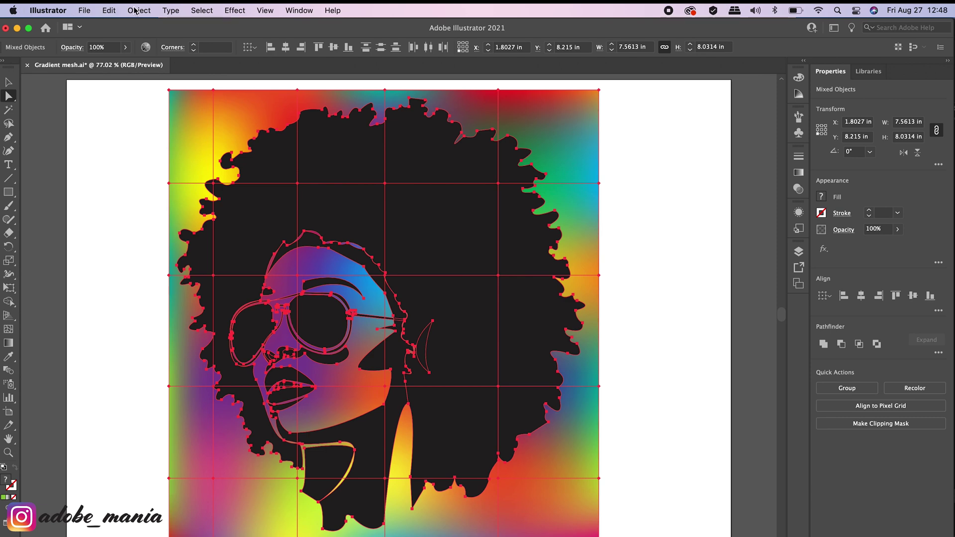
pyautogui.click(135, 10)
pyautogui.moveTo(181, 430)
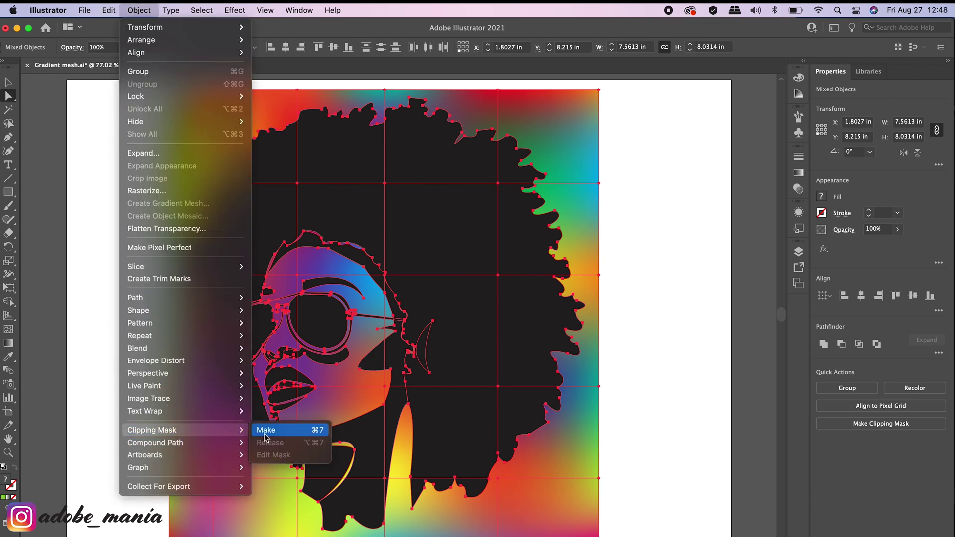
pyautogui.click(268, 431)
pyautogui.click(655, 180)
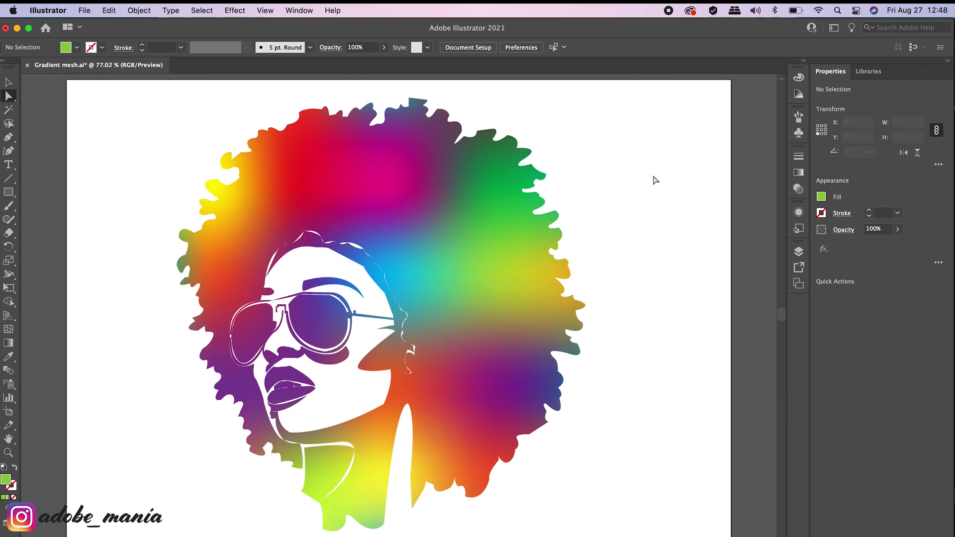